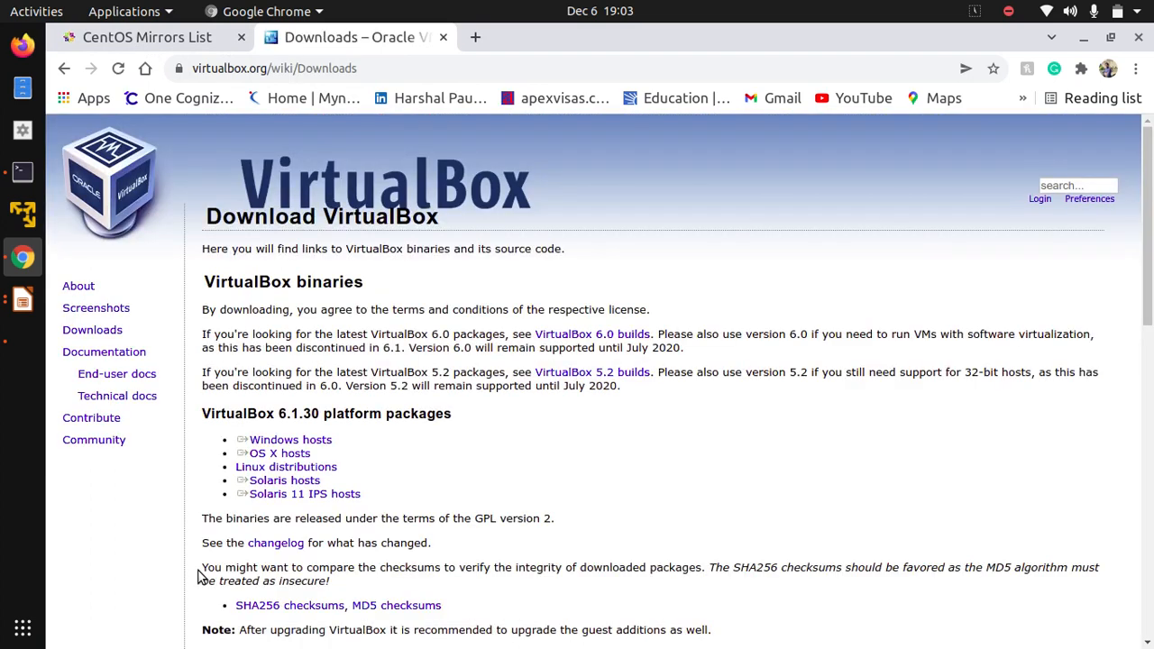
# - Start downloading the VirtualBox 6.1.30 package for Windows hosts and cancel the download
pyautogui.scroll(-1, 614, 397)
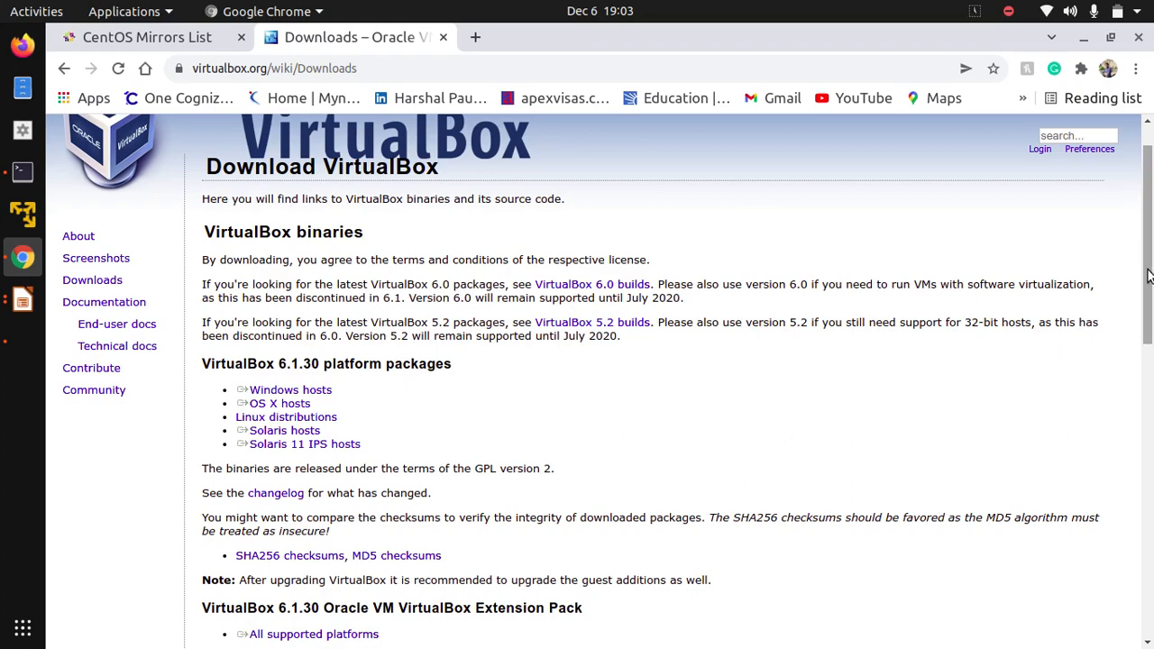
pyautogui.scroll(-4, 1149, 334)
pyautogui.moveTo(1151, 335); pyautogui.dragTo(1147, 227)
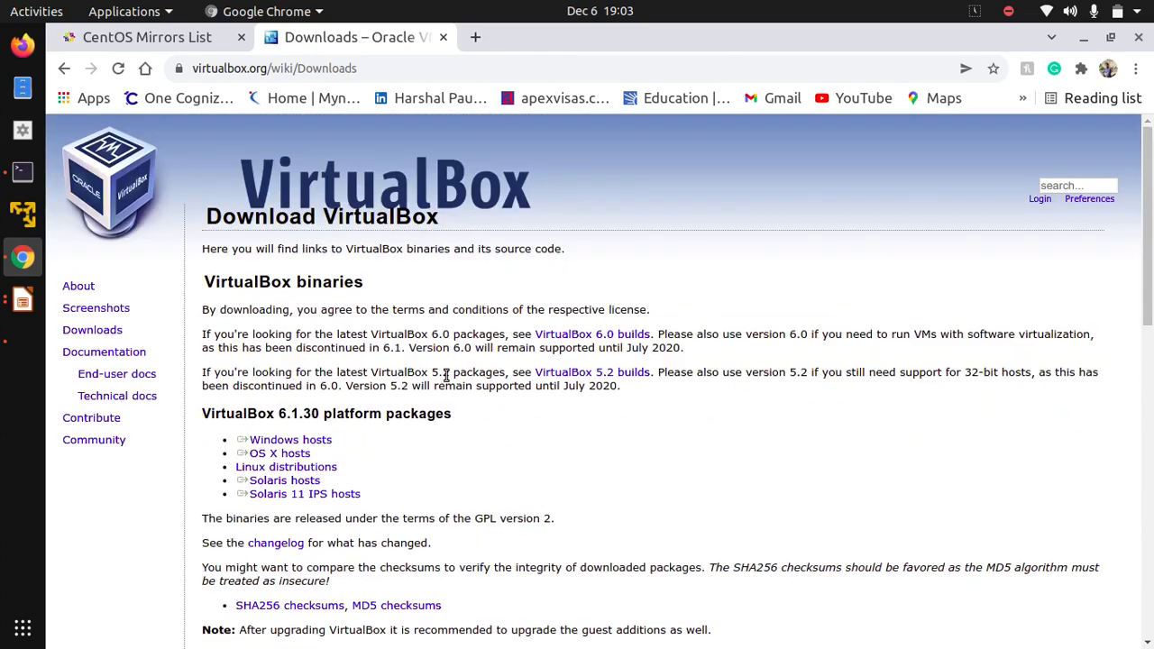
pyautogui.click(329, 441)
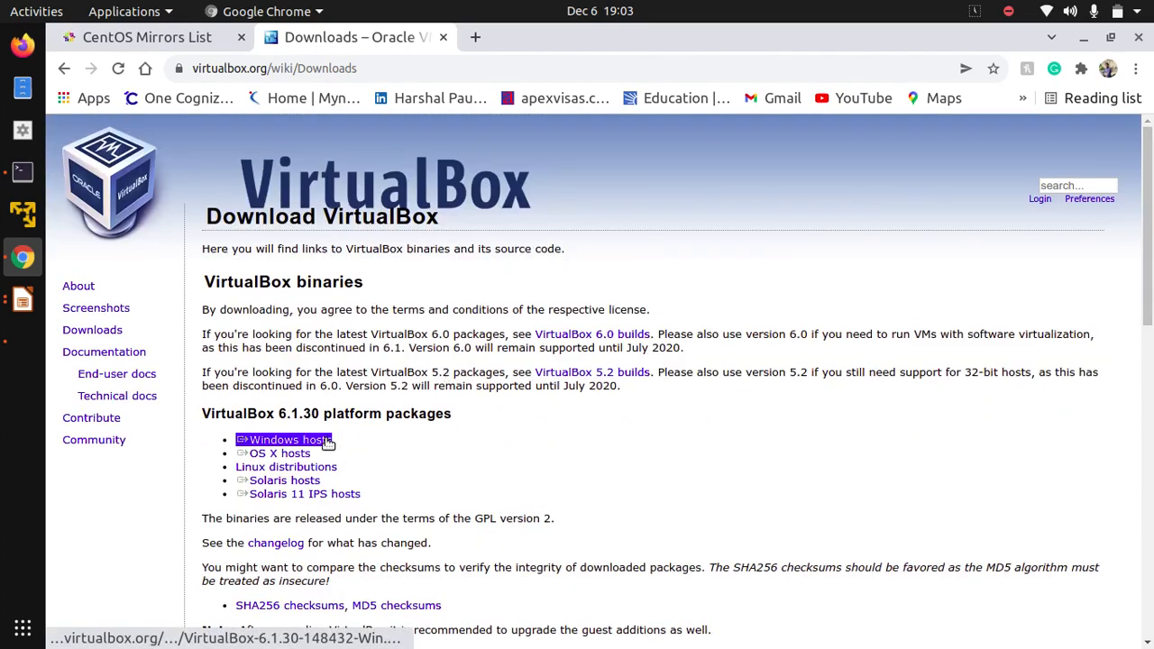
pyautogui.click(303, 442)
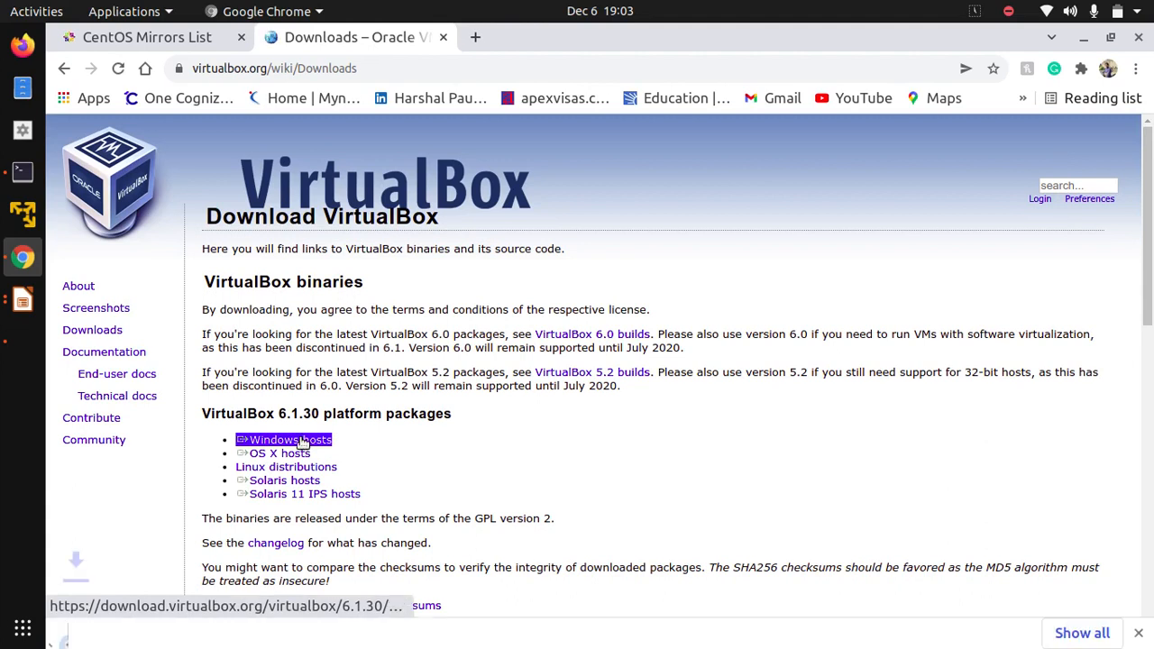
pyautogui.click(224, 624)
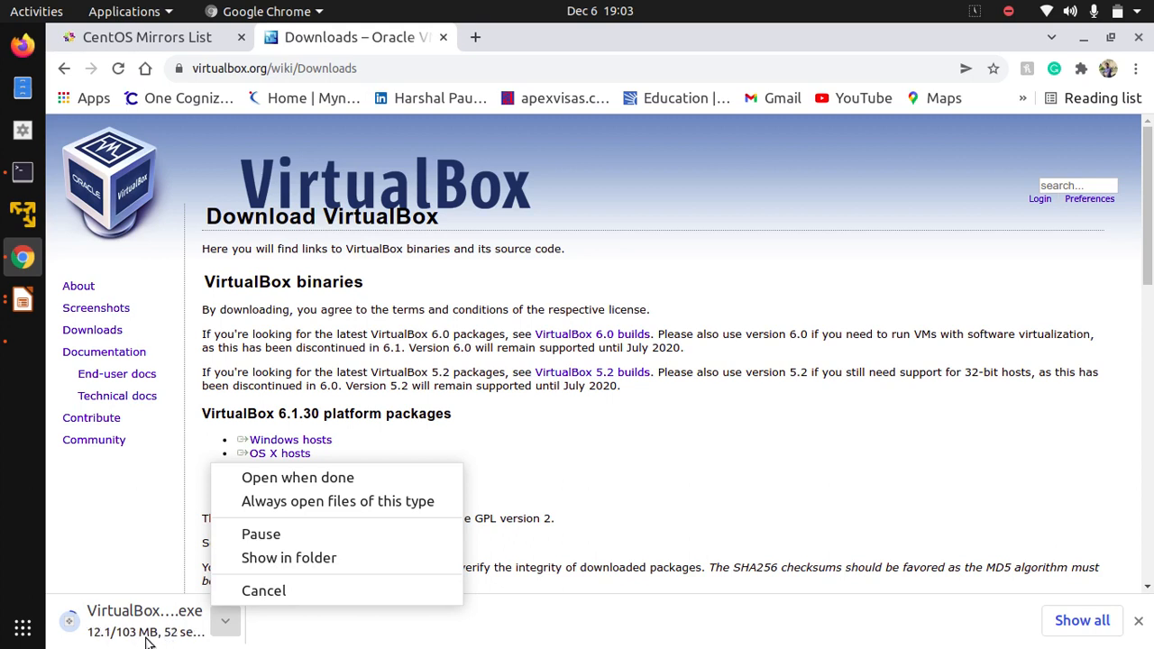
pyautogui.click(270, 597)
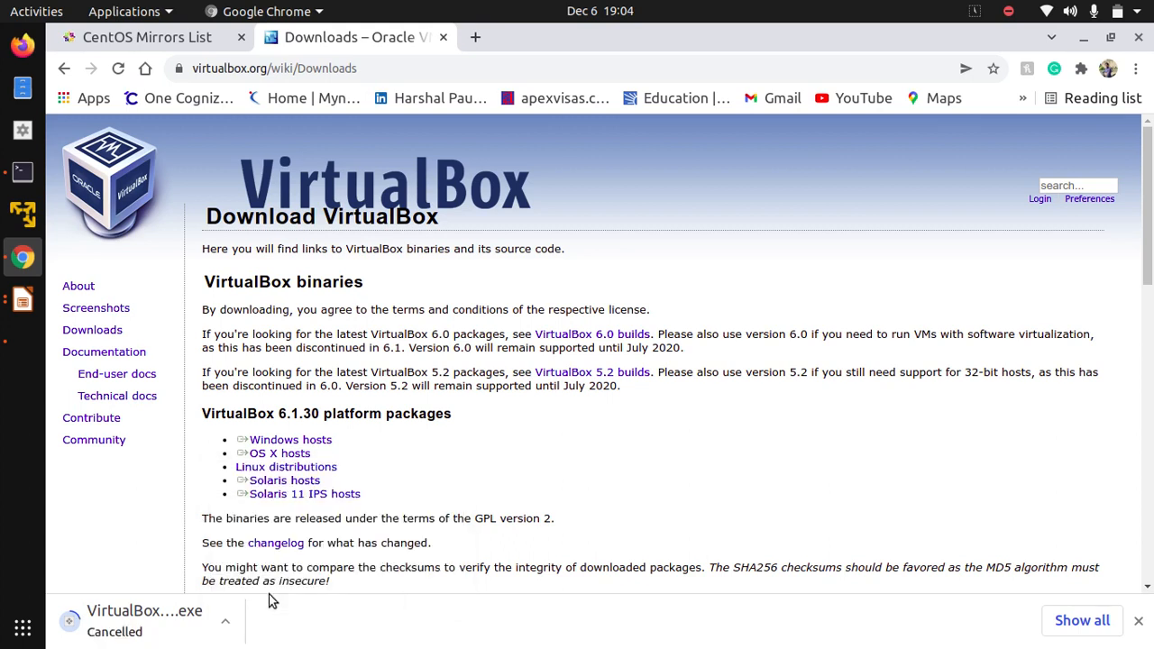
# - Open the Linux distributions page and view the VirtualBox 6.1.30 packages for Linux
pyautogui.click(314, 469)
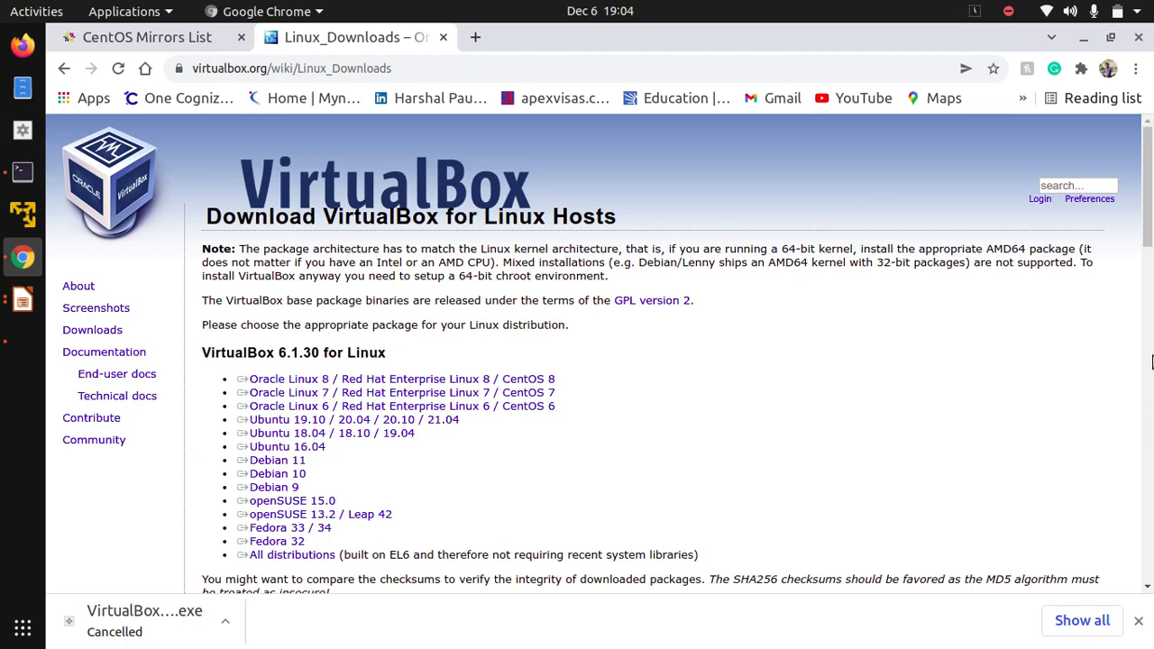
pyautogui.scroll(-3, 1010, 307)
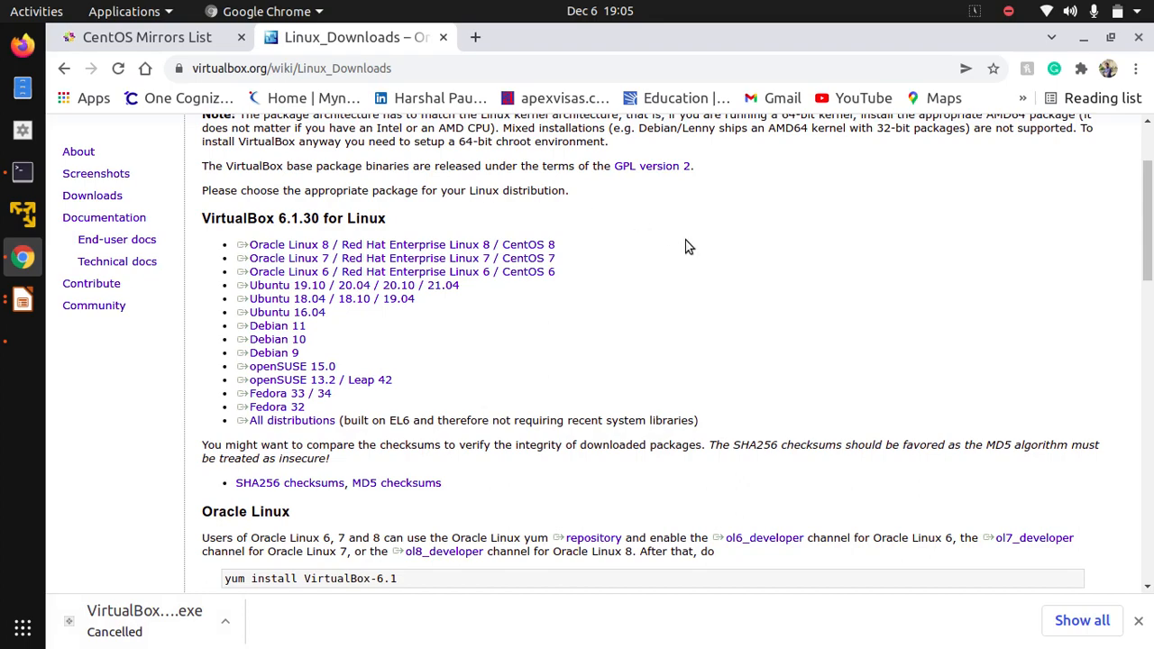
# - Search the installed applications for "virt" and launch VirtualBox
pyautogui.click(23, 628)
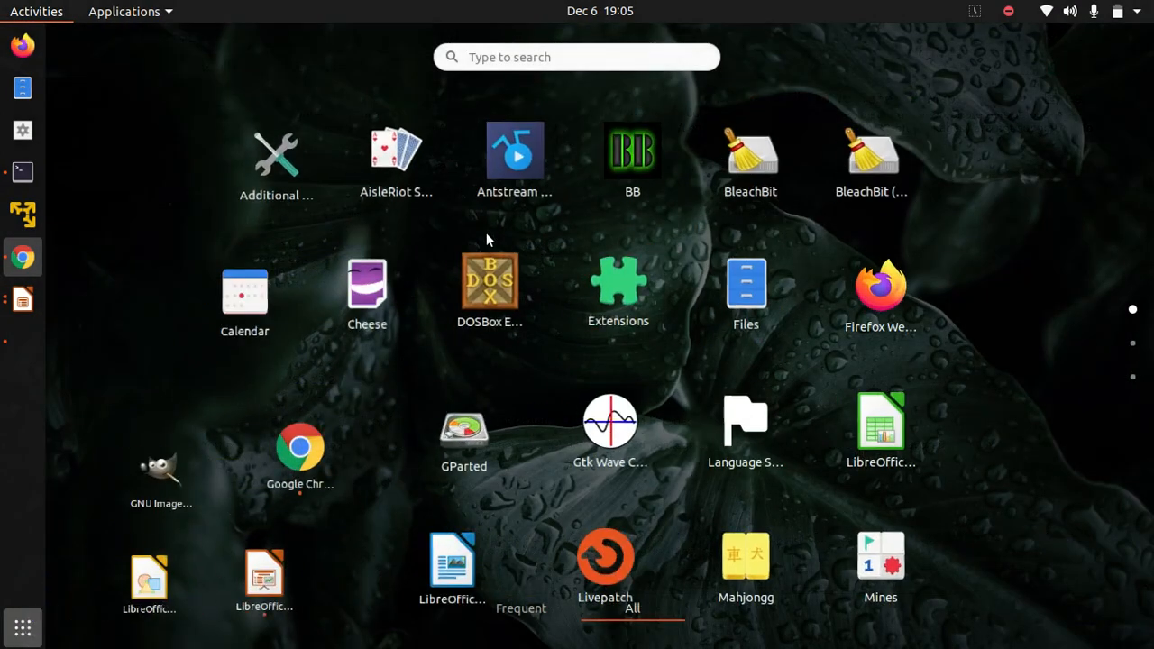
pyautogui.click(515, 60)
pyautogui.write('virt')
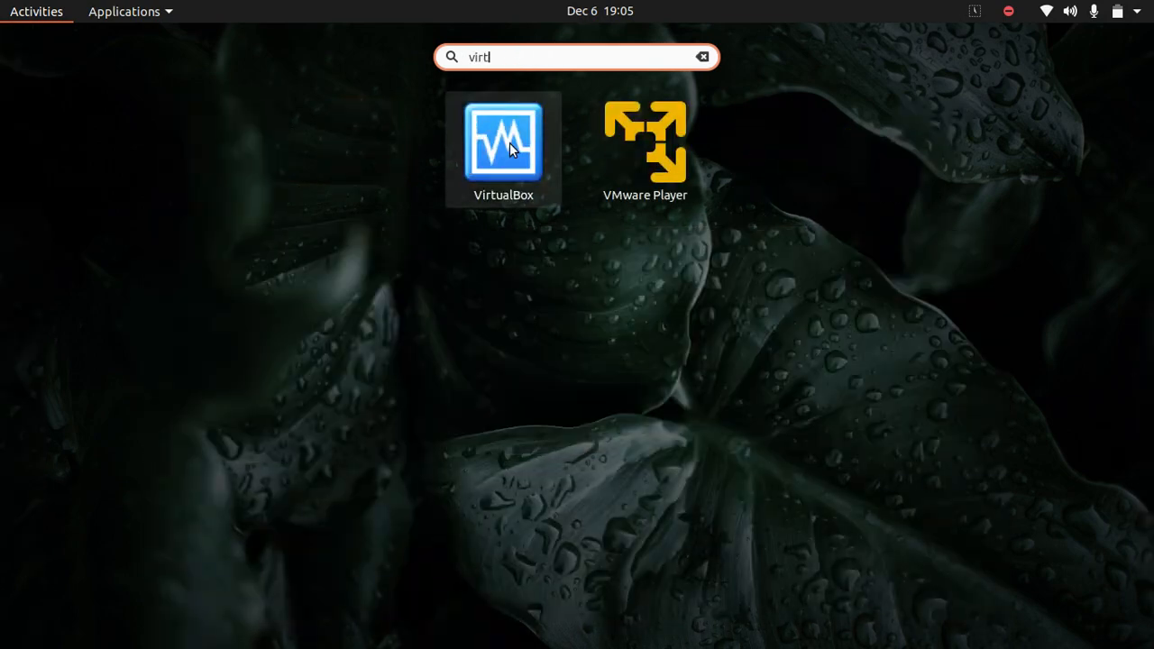
pyautogui.click(509, 143)
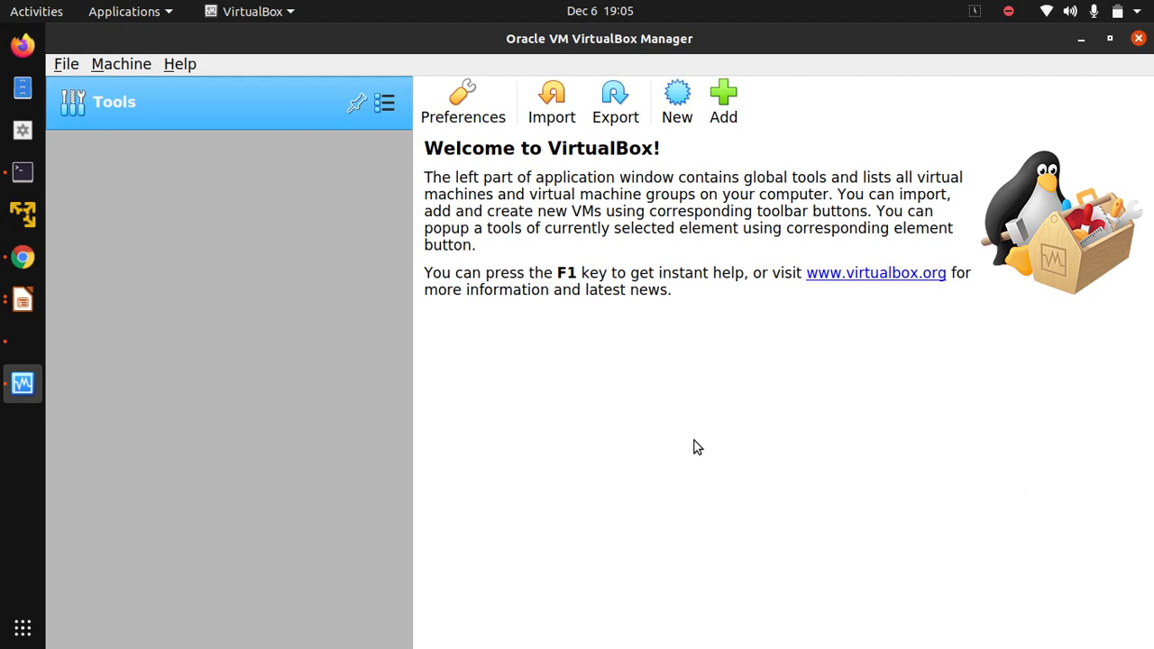
# - Minimize the VirtualBox Manager and show the Steps slide of Lin1.odp in LibreOffice Impress
pyautogui.click(1082, 40)
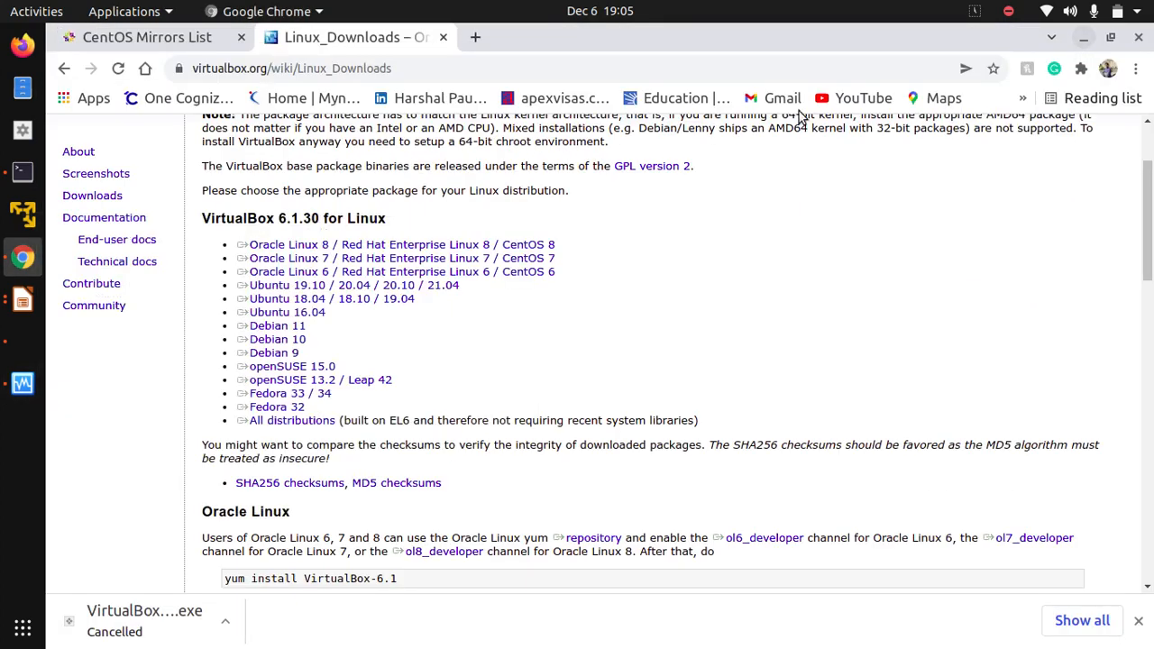
pyautogui.click(22, 303)
pyautogui.click(154, 361)
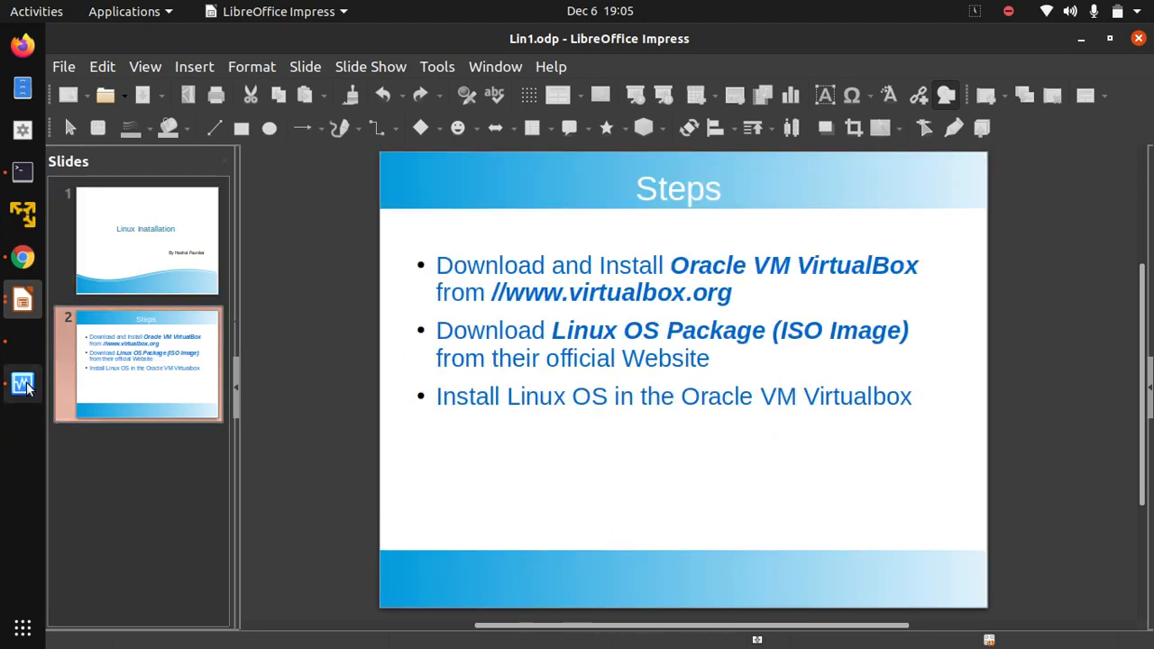
pyautogui.click(23, 343)
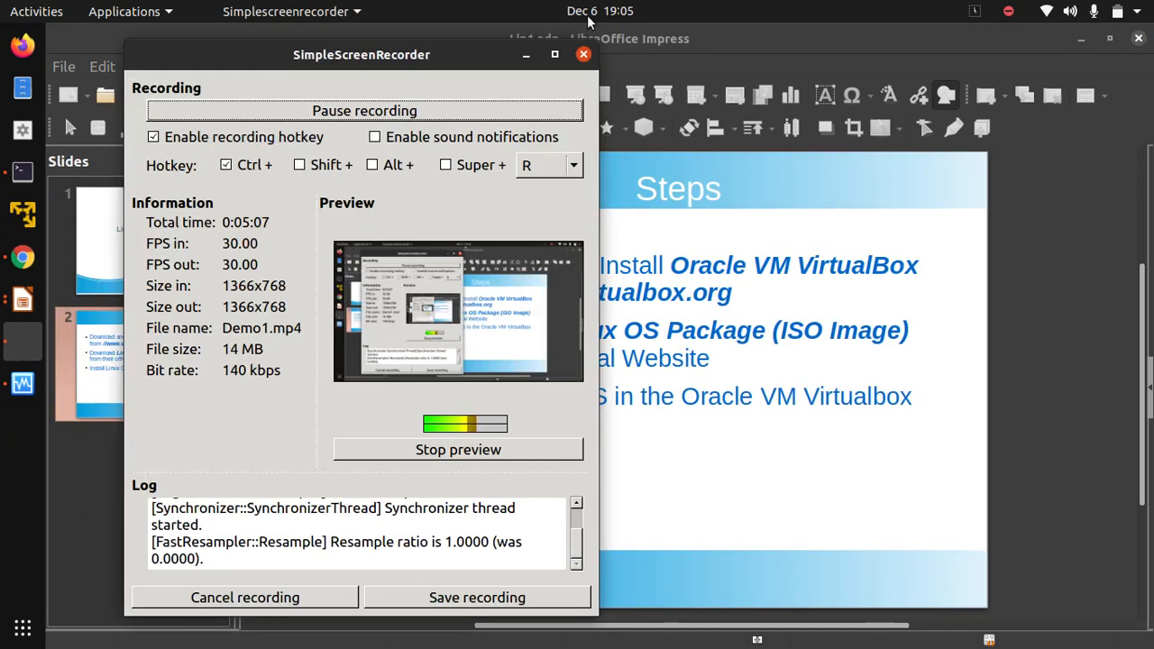
pyautogui.click(525, 54)
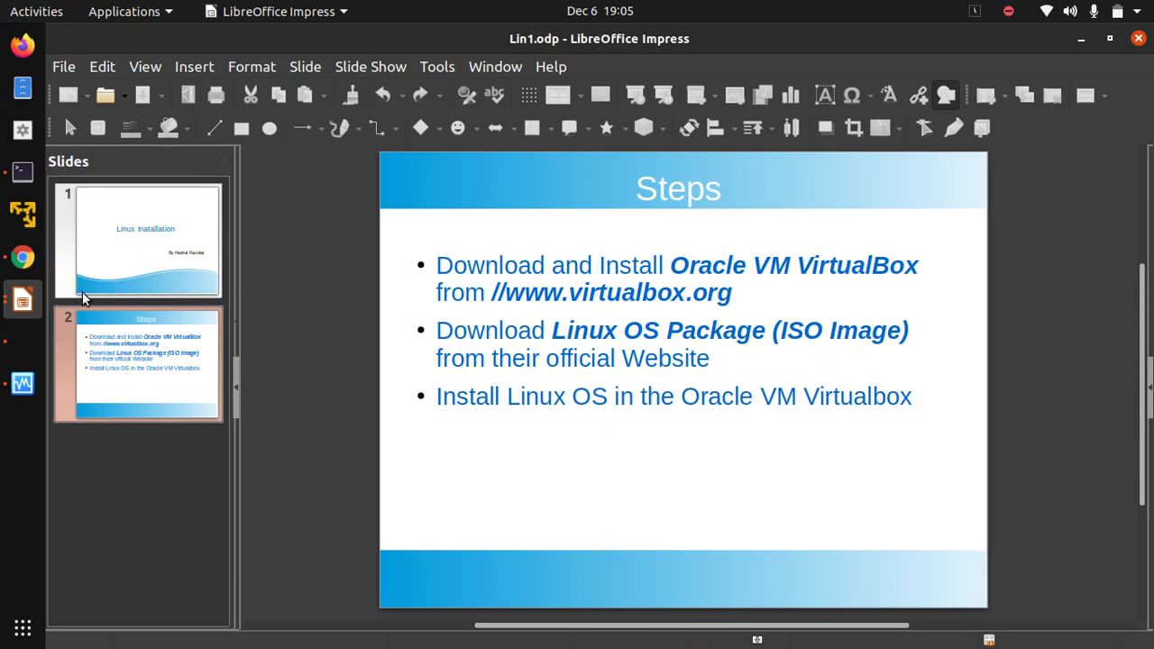
# - Switch to Google Chrome, go back from the CentOS mirrors list to the Google results, and search for "centos 8 download"
pyautogui.click(19, 268)
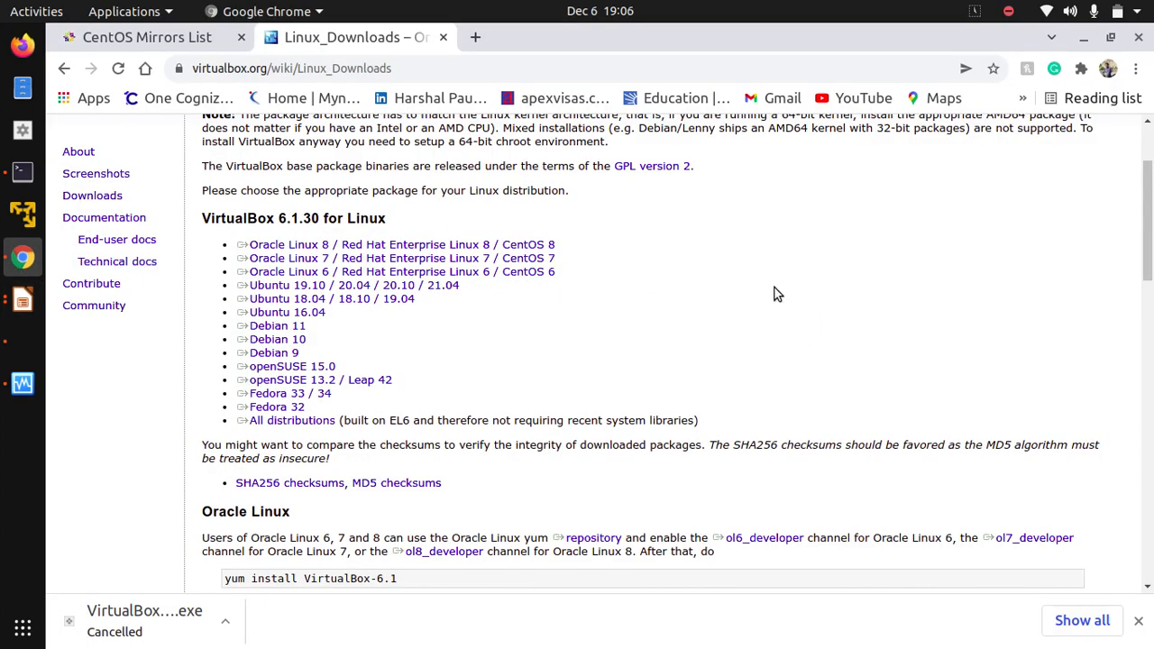
pyautogui.click(159, 39)
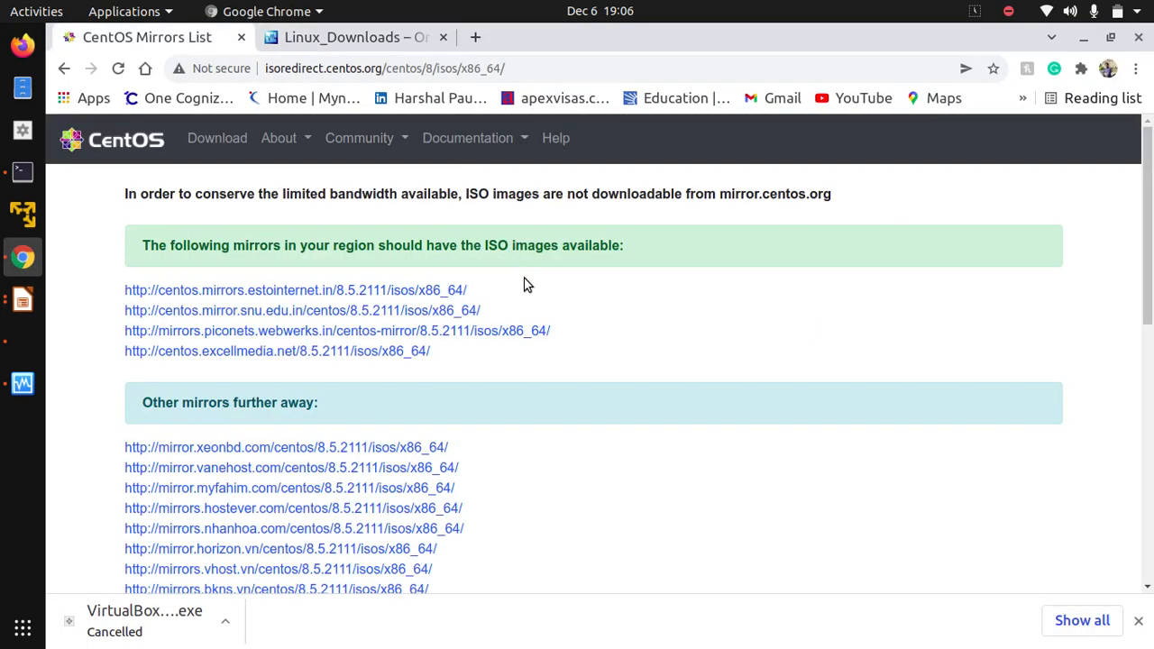
pyautogui.click(63, 71)
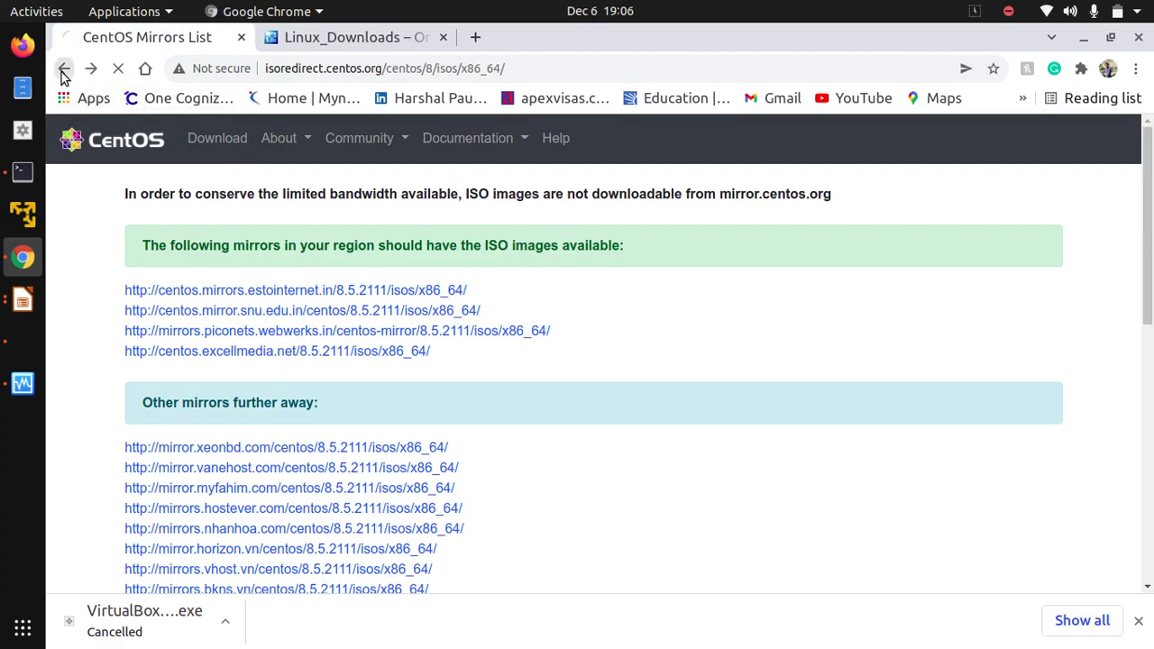
pyautogui.click(63, 71)
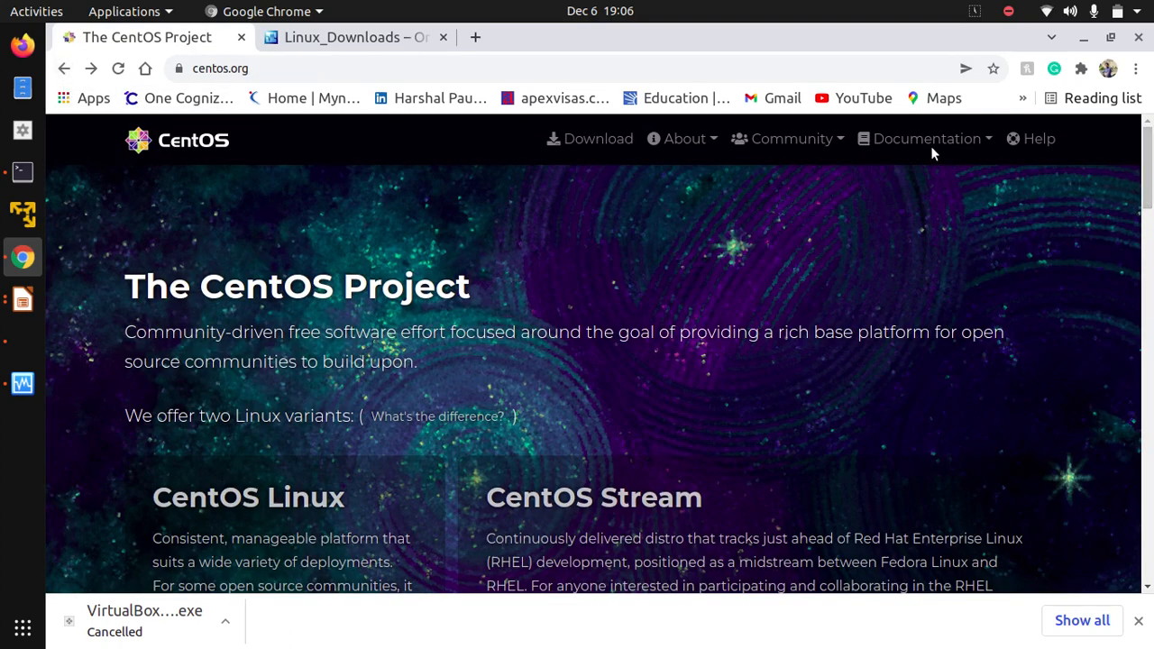
pyautogui.click(63, 69)
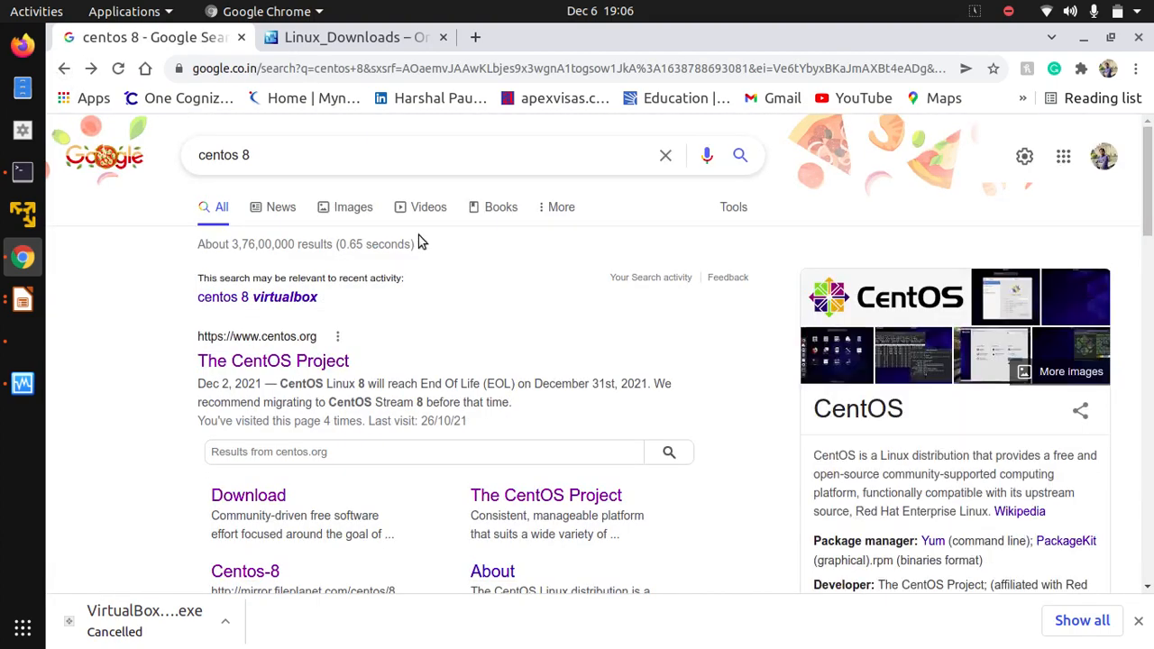
pyautogui.click(284, 155)
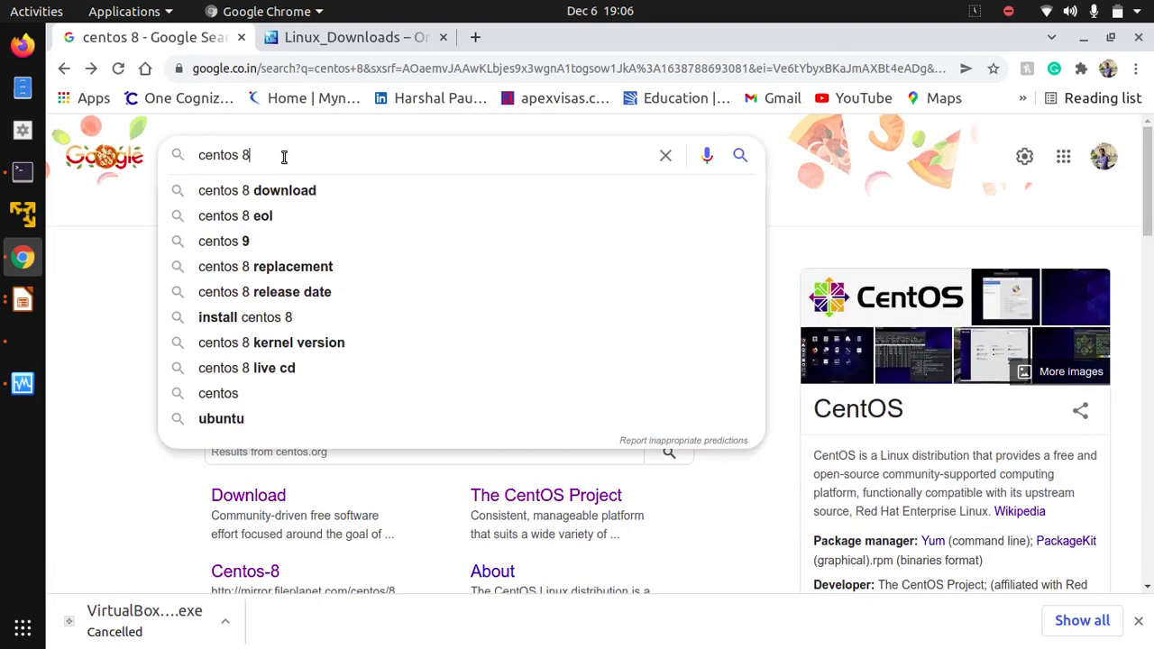
pyautogui.click(293, 209)
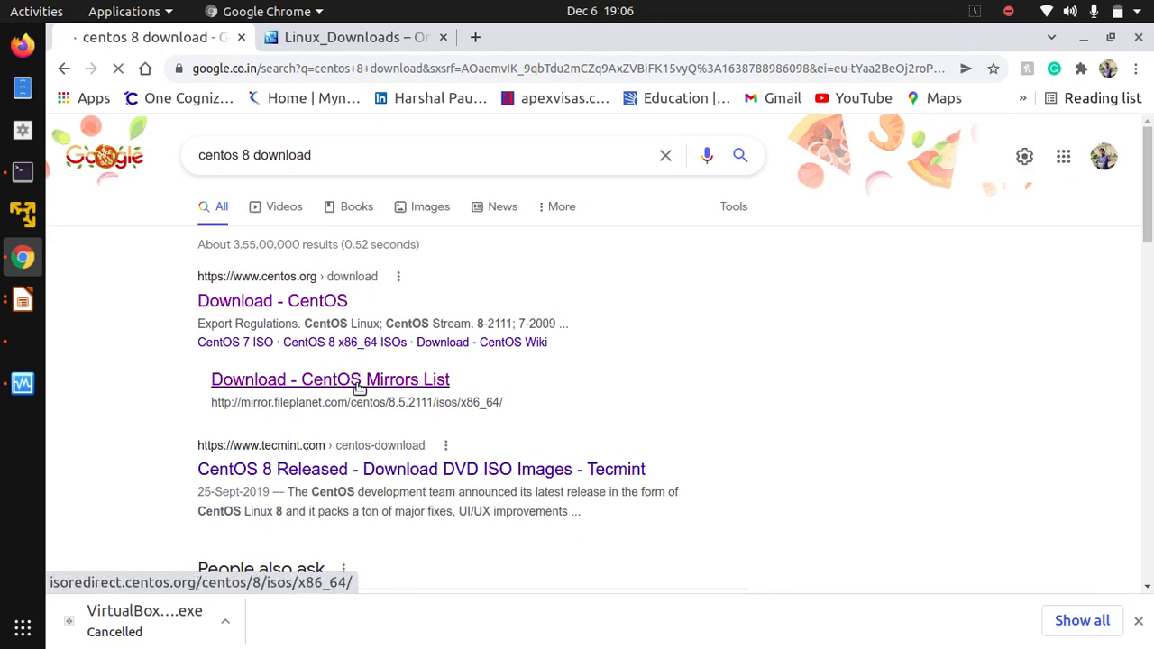
# - From the CentOS download page, choose the x86_64 architecture of CentOS Linux 8-2111 and open the centos.mirrors.estointernet.in mirror
pyautogui.click(295, 303)
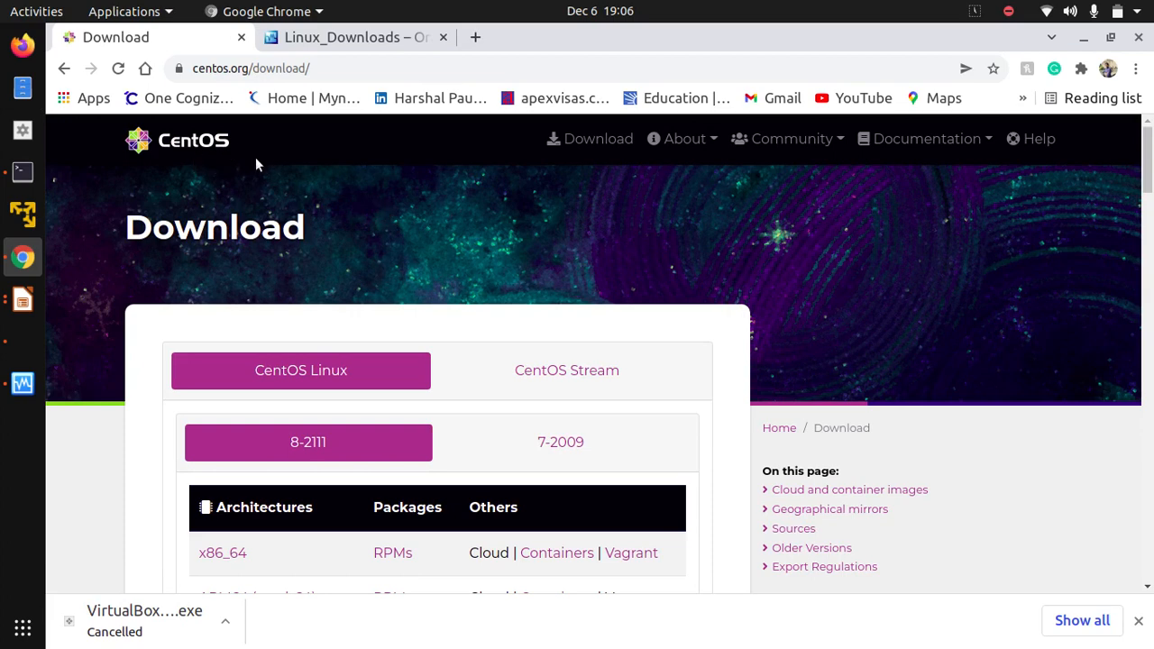
pyautogui.scroll(-3, 1147, 178)
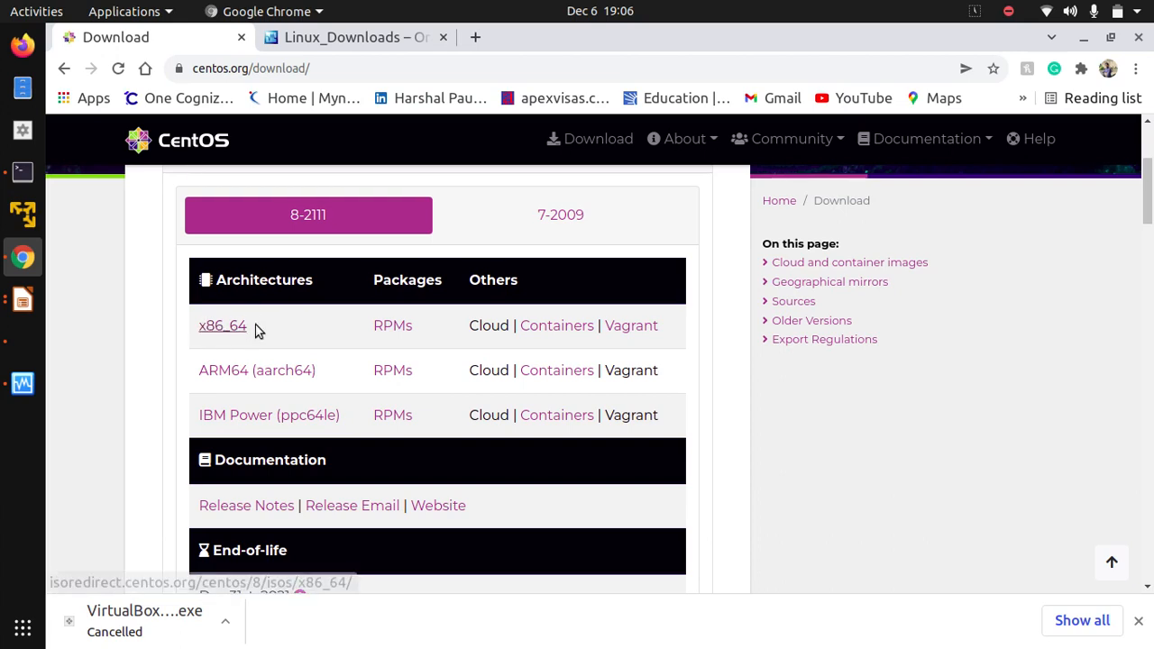
pyautogui.click(241, 331)
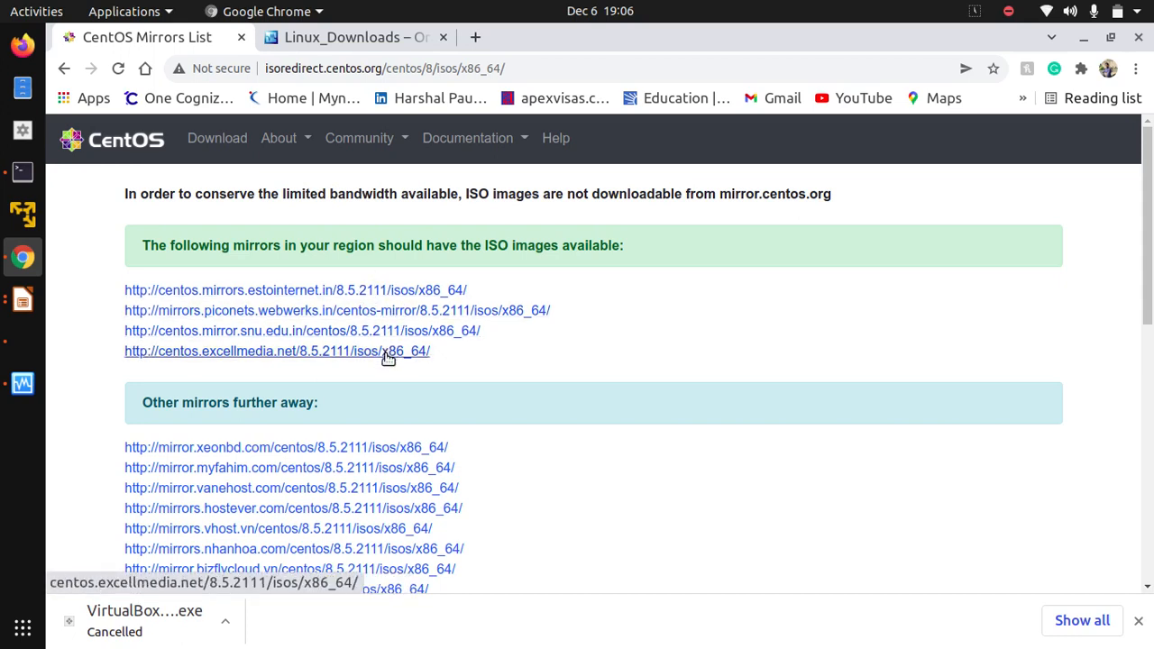
pyautogui.click(357, 290)
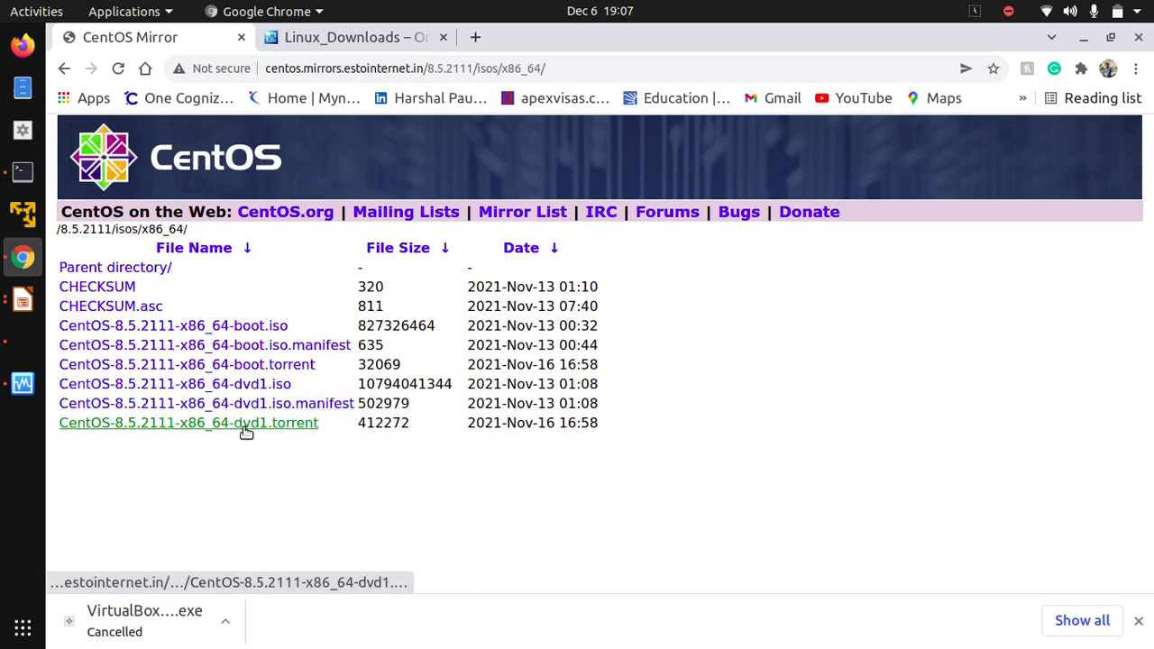
# - Start downloading CentOS-8.5.2111-x86_64-dvd1.iso and cancel the download
pyautogui.click(225, 390)
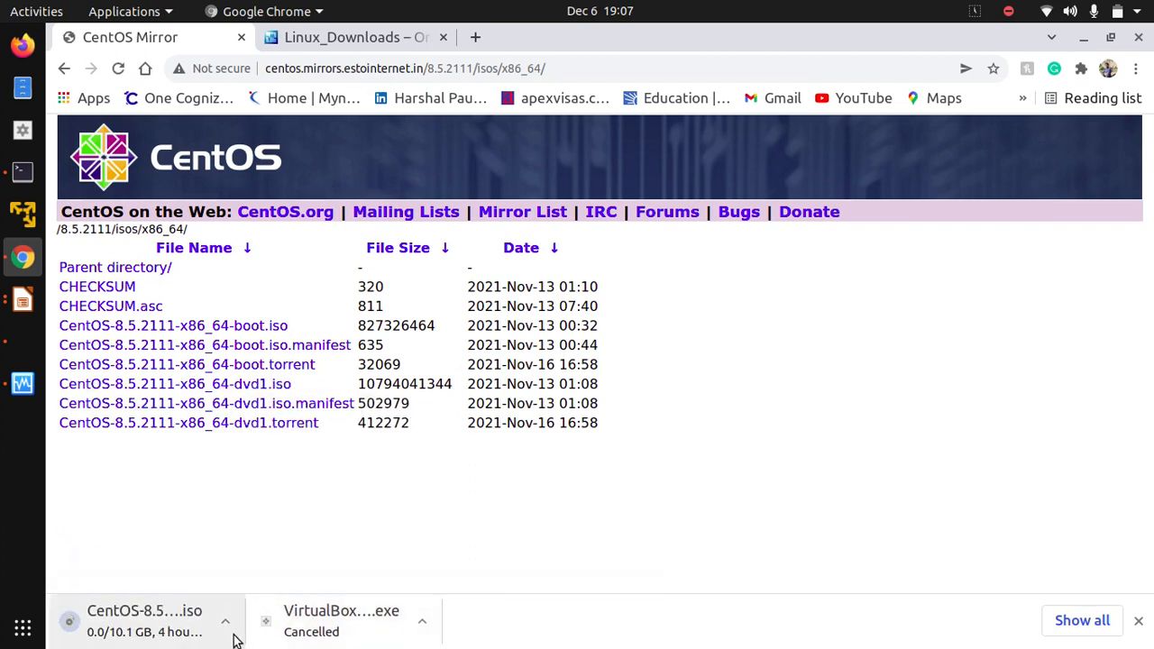
pyautogui.click(225, 622)
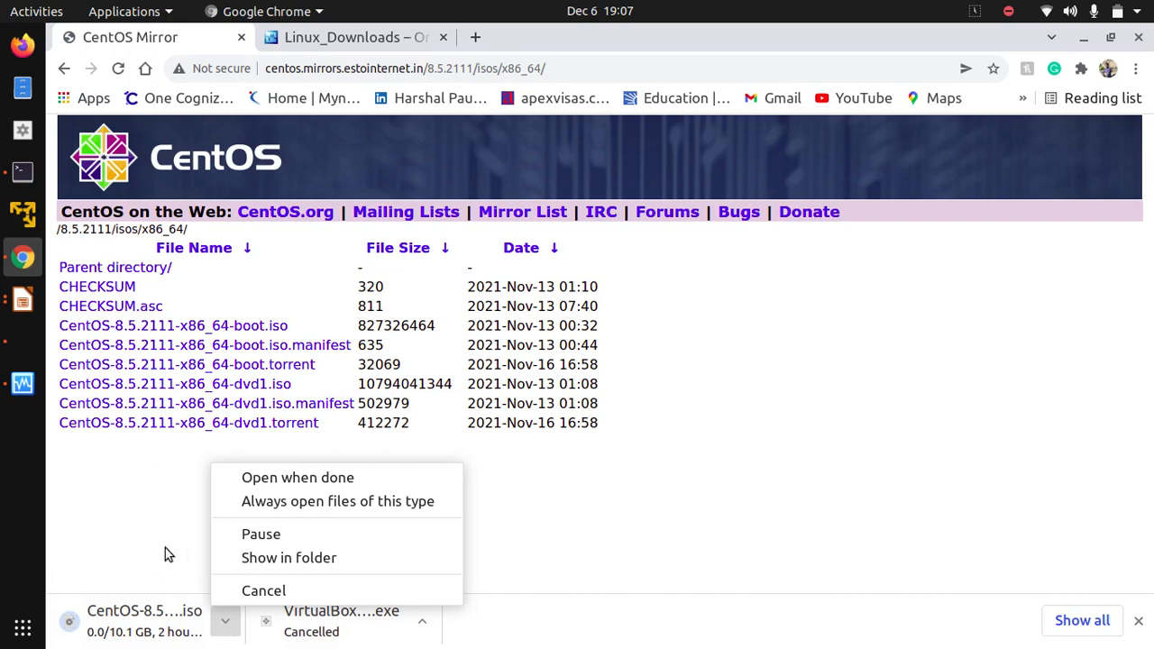
pyautogui.click(142, 522)
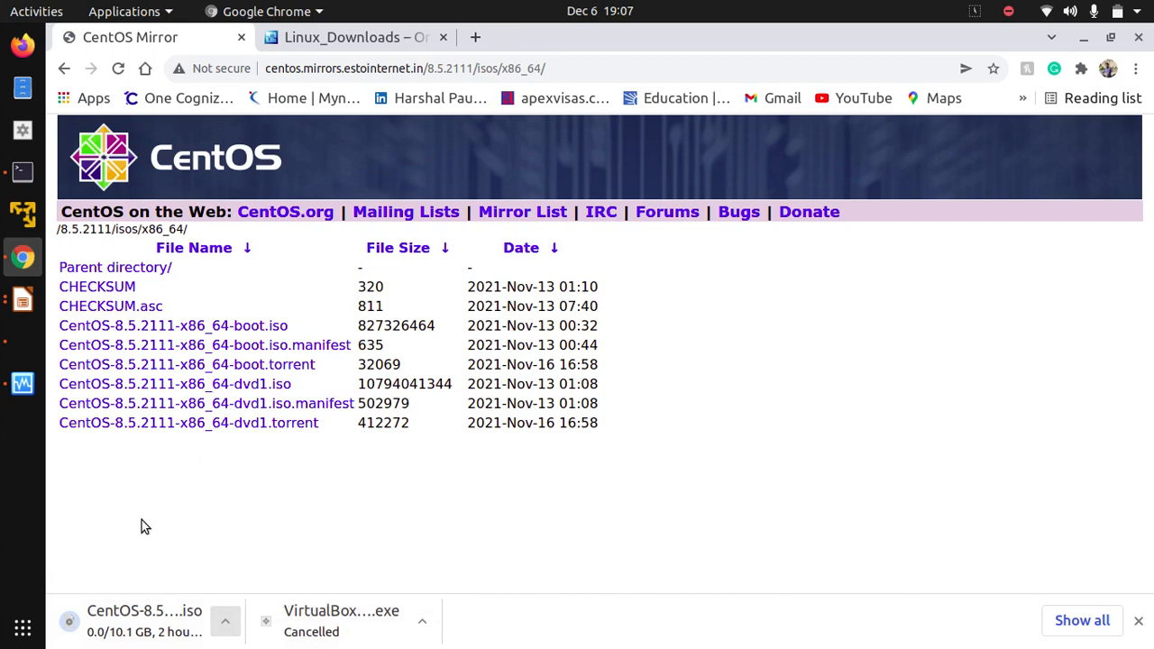
pyautogui.click(226, 623)
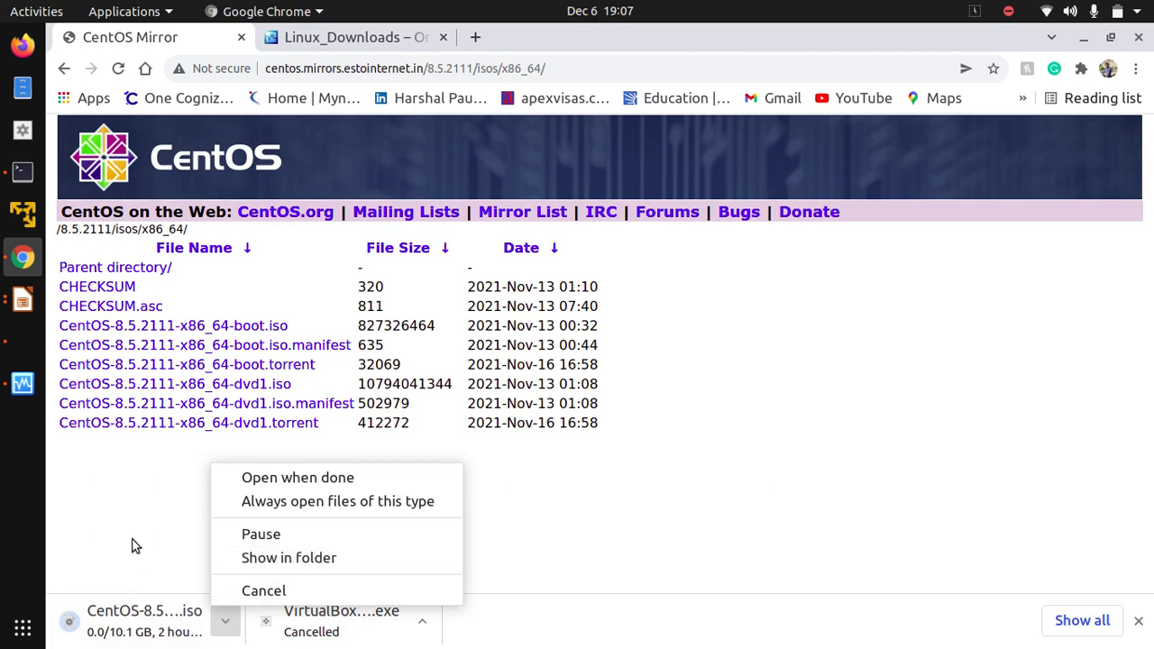
pyautogui.click(255, 592)
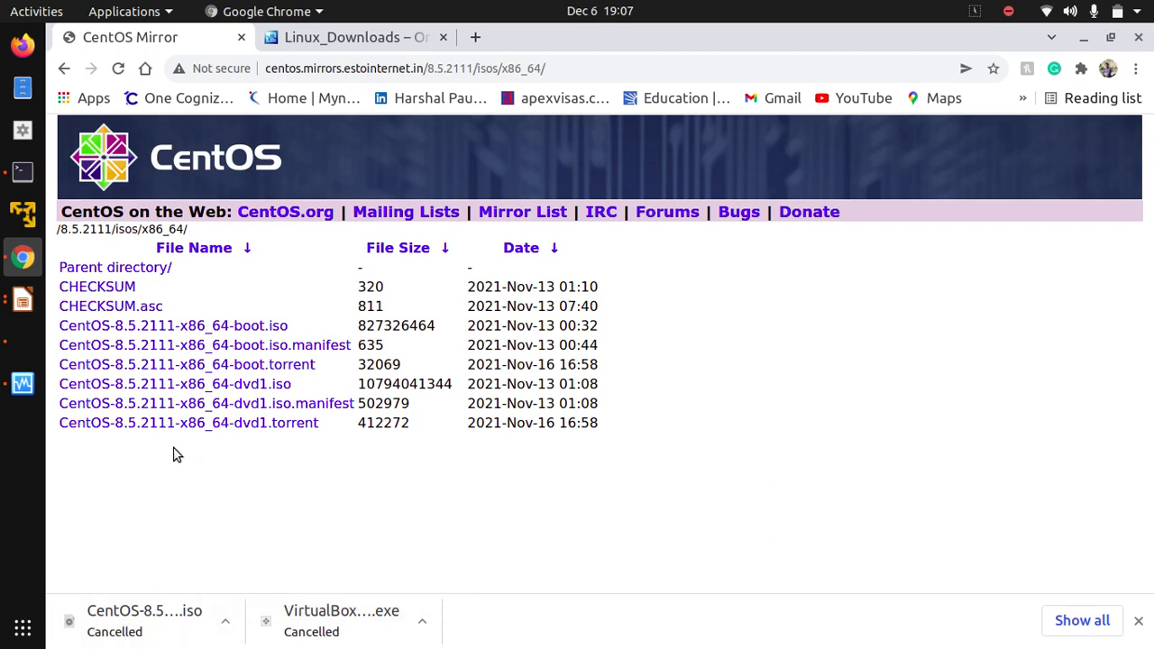
# - Minimize Google Chrome, end the running slide show and bring up the Home folder in Files
pyautogui.click(1082, 39)
pyautogui.click(1085, 43)
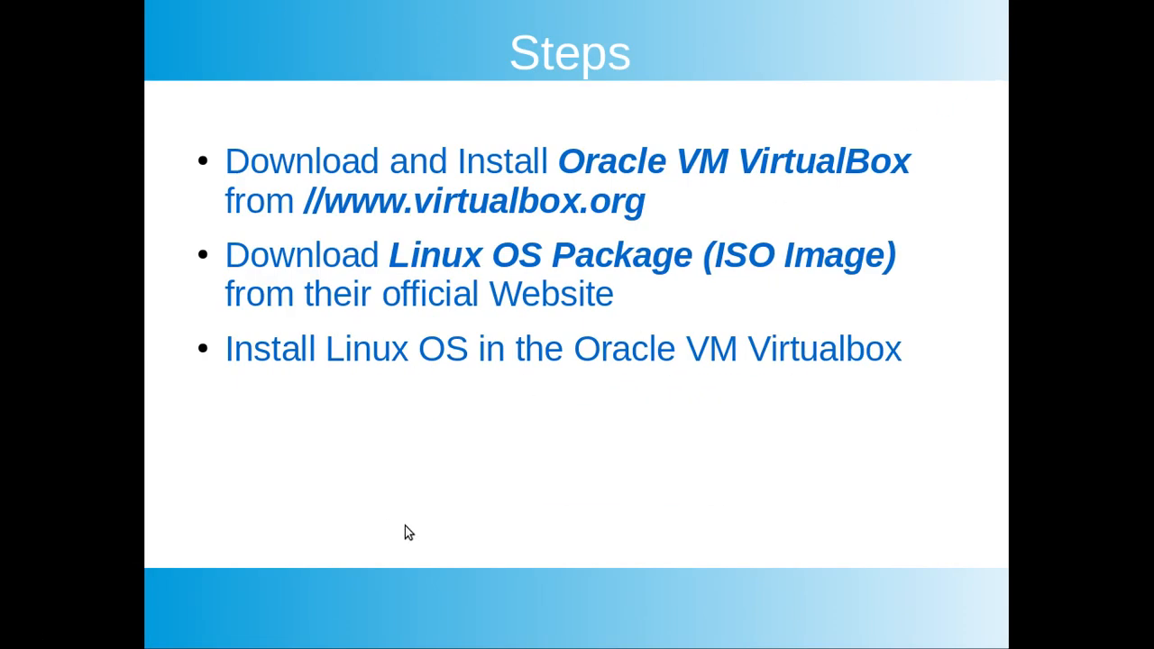
pyautogui.press('Escape')
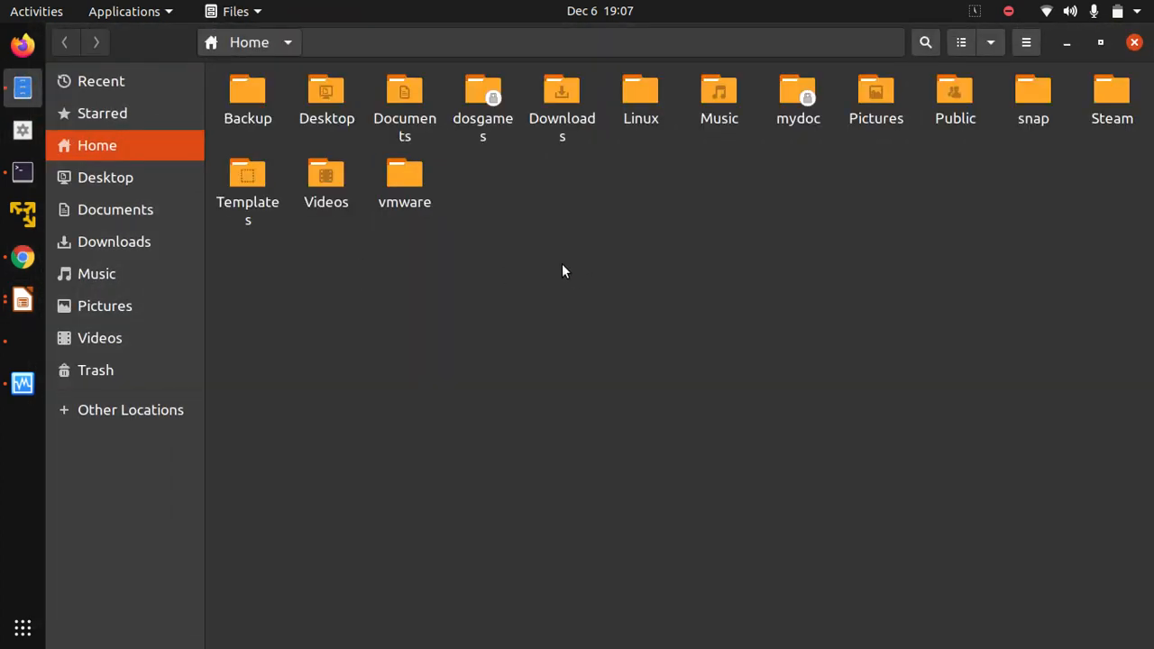
# - Open the Desktop folder, check the file size in the properties of CentOS-8.4.2105-x86_64-boot.iso, and return to the Lin1.odp presentation
pyautogui.doubleClick(326, 83)
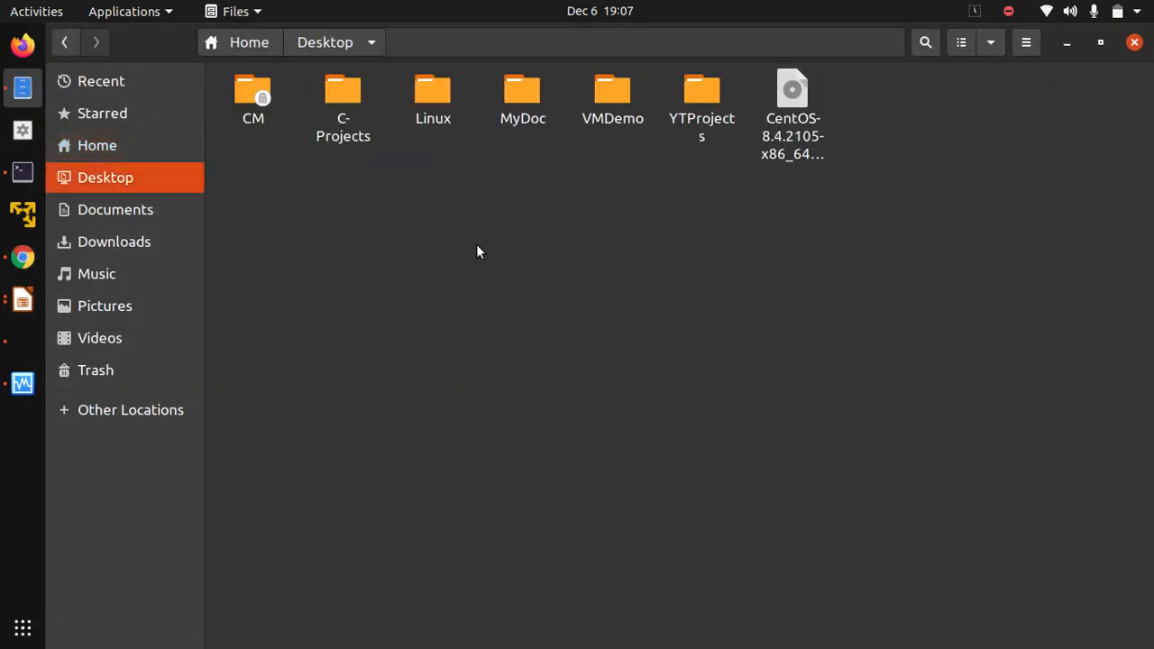
pyautogui.rightClick(788, 135)
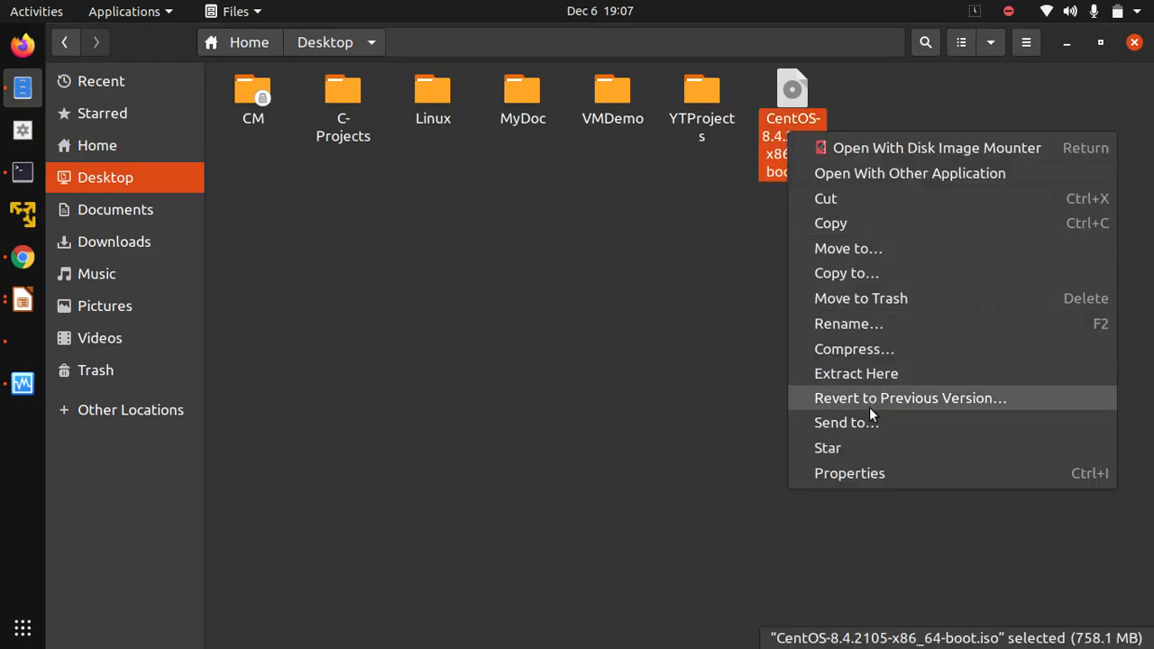
pyautogui.click(855, 471)
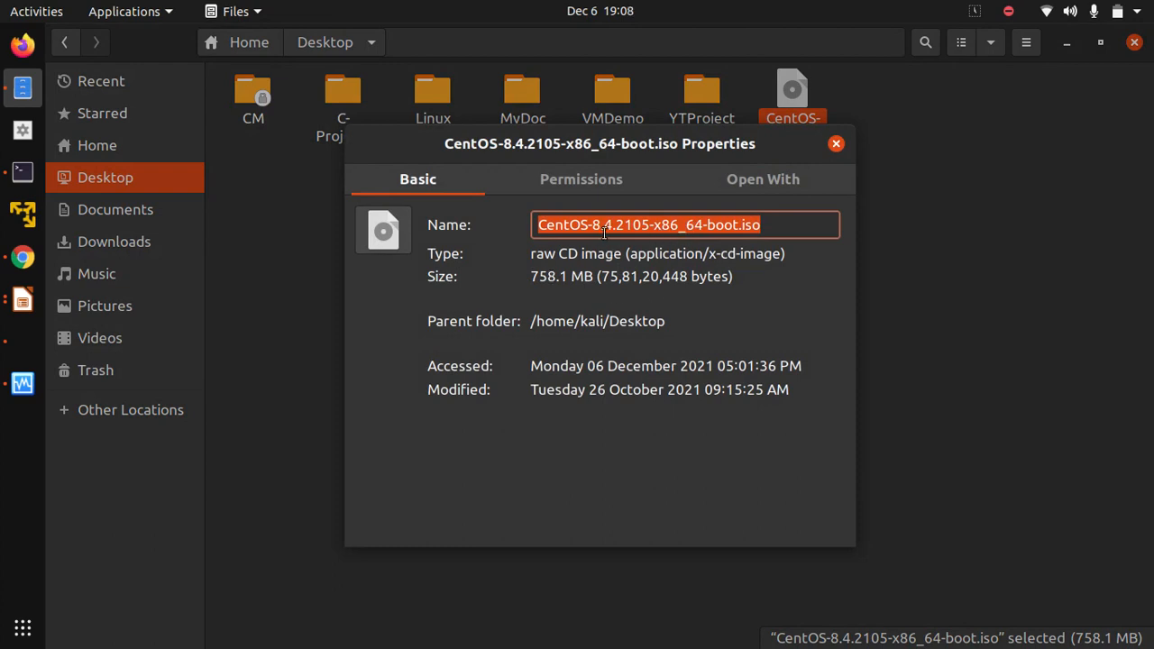
pyautogui.moveTo(737, 276); pyautogui.dragTo(526, 254)
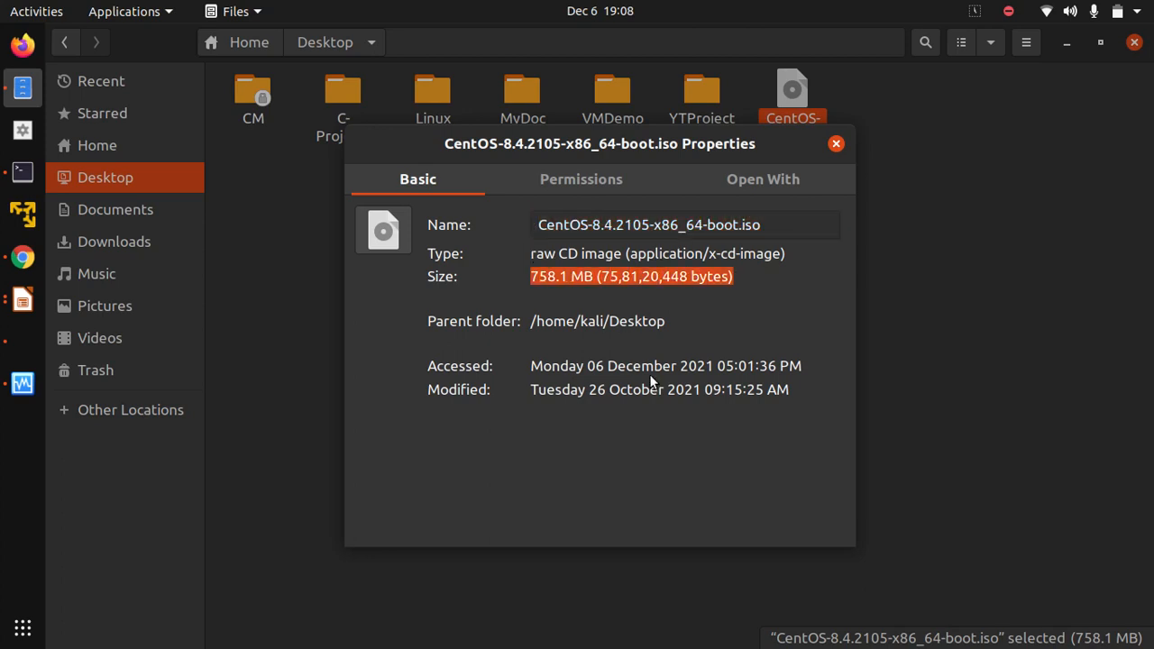
pyautogui.click(835, 145)
pyautogui.click(691, 341)
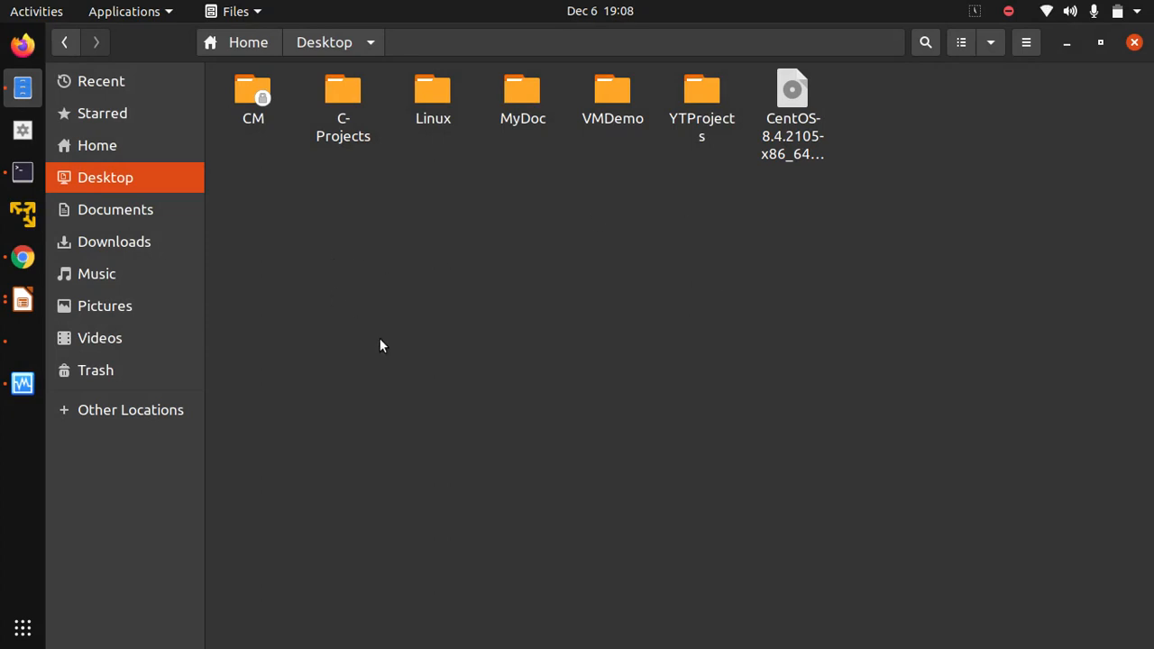
pyautogui.hotkey('alt', 'Tab')
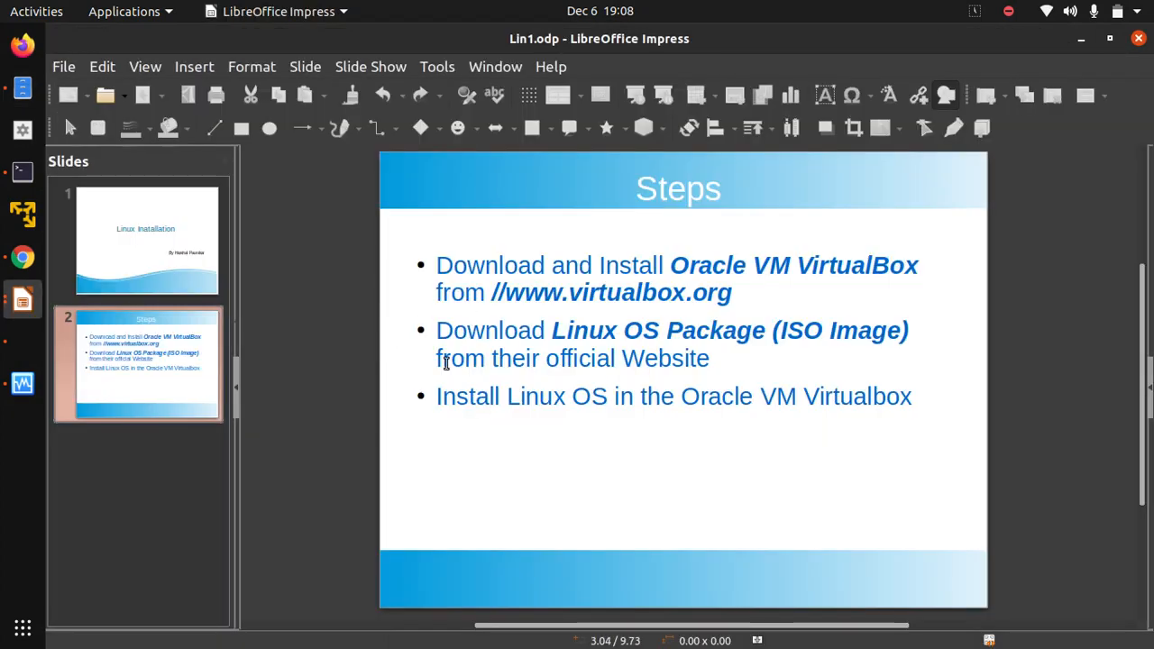
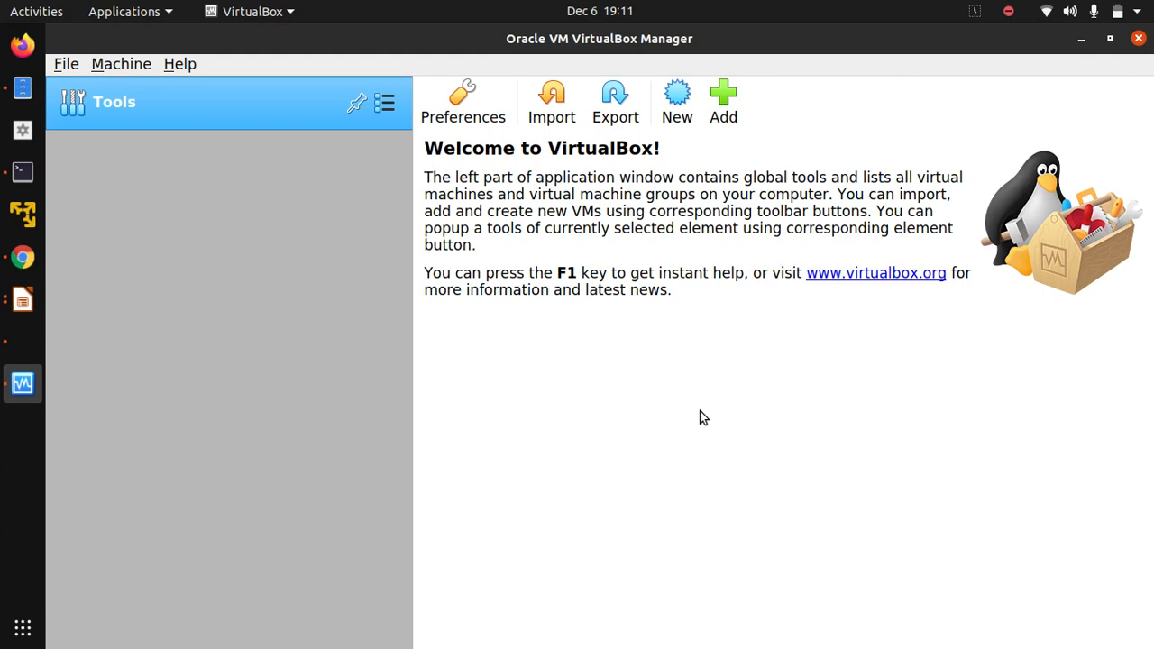
# - Begin creating a new virtual machine in VirtualBox Manager and name it CentOS
pyautogui.click(679, 106)
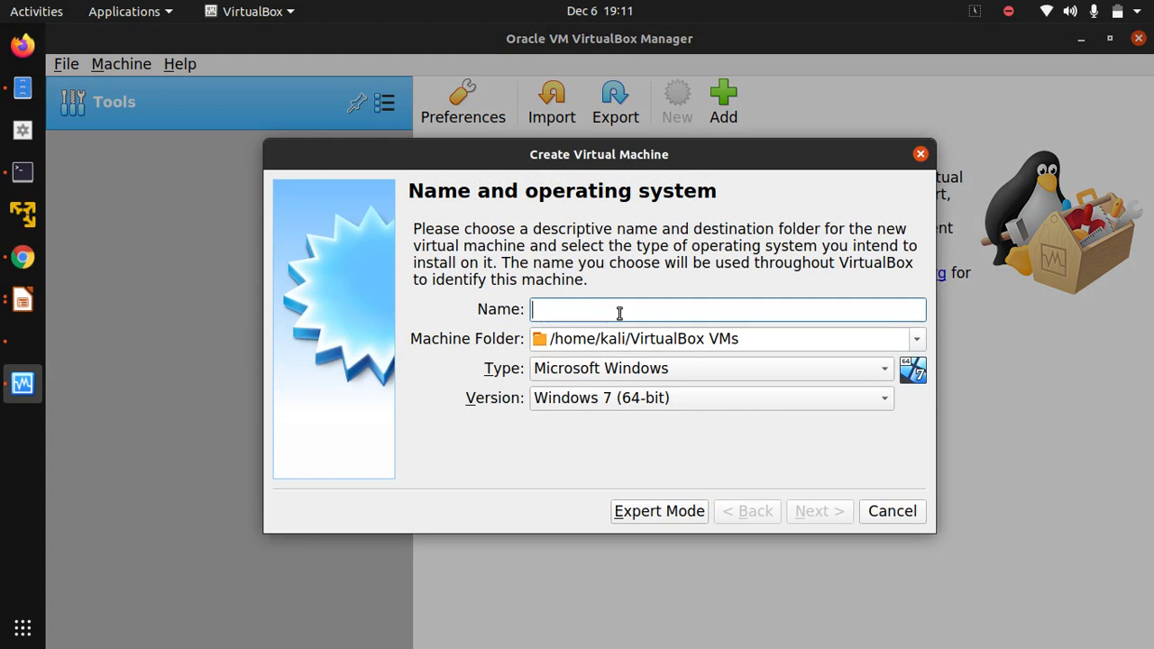
pyautogui.write('CentOS')
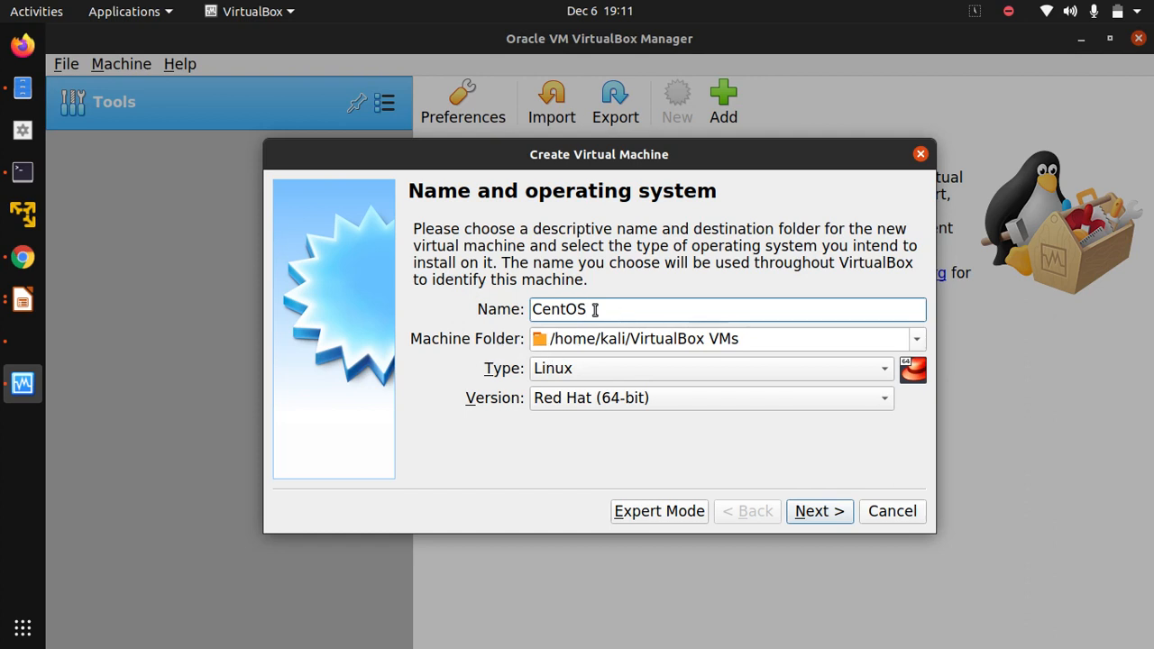
pyautogui.moveTo(590, 310); pyautogui.dragTo(510, 313)
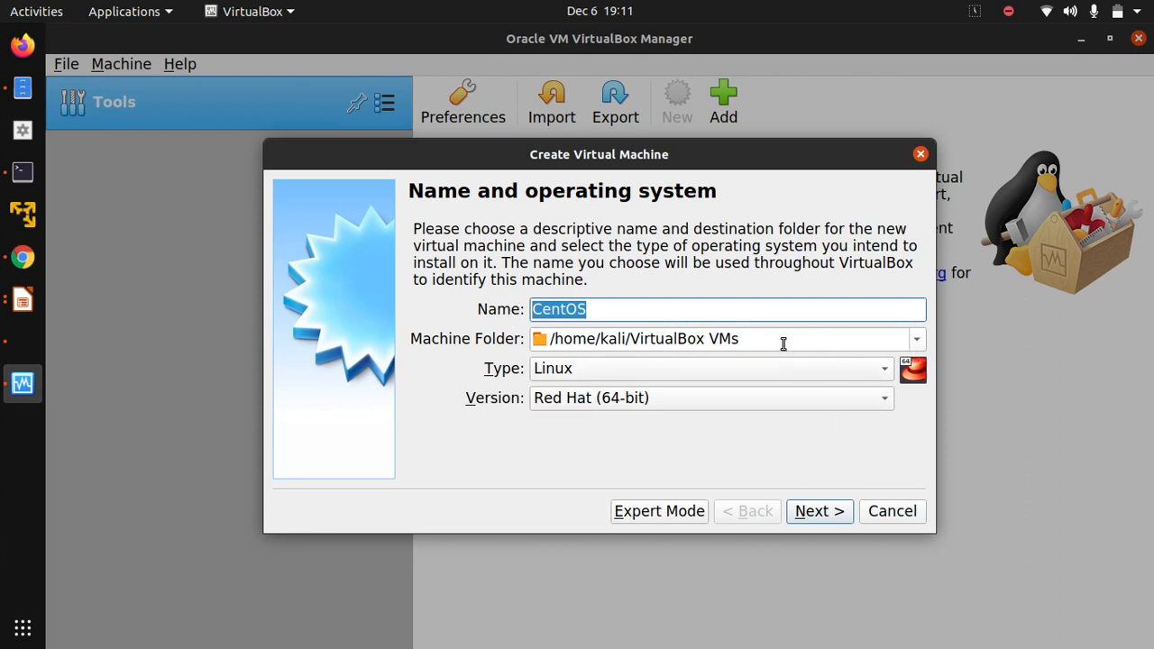
# - Set the machine folder to the VMDemo folder on the Desktop
pyautogui.click(918, 341)
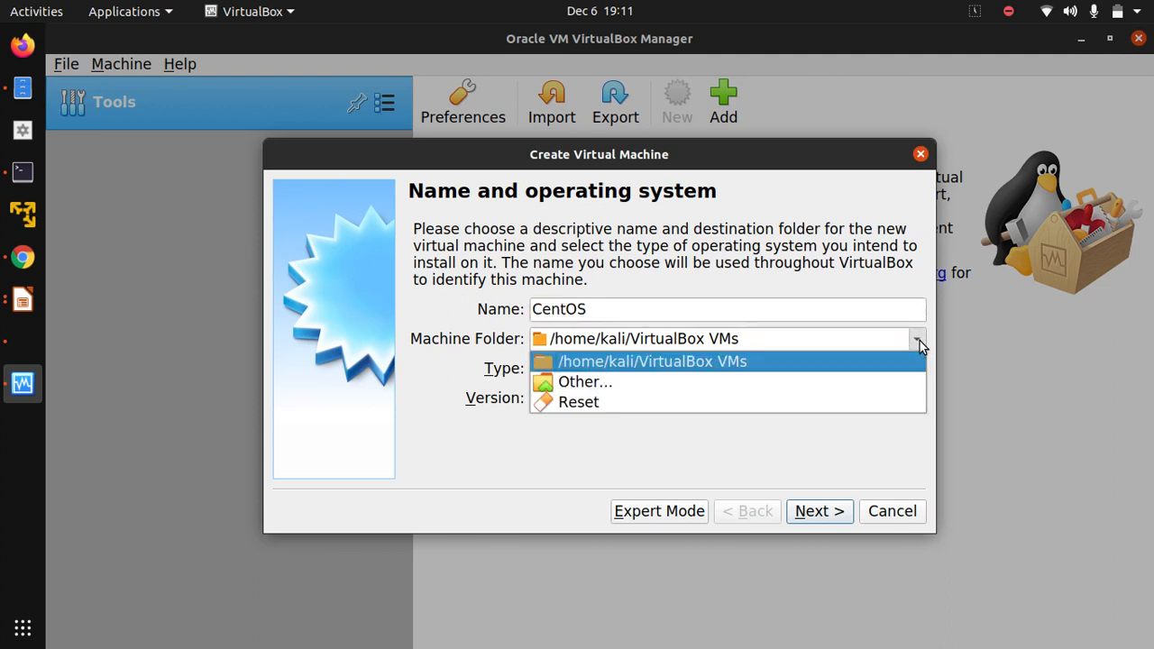
pyautogui.click(675, 386)
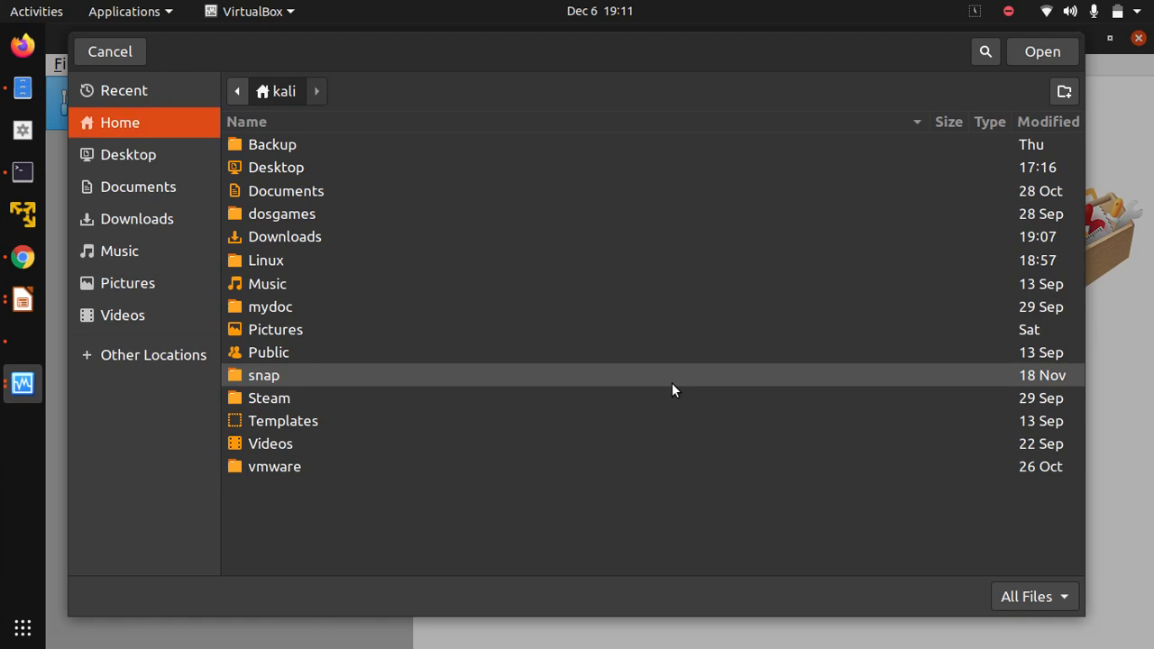
pyautogui.click(129, 153)
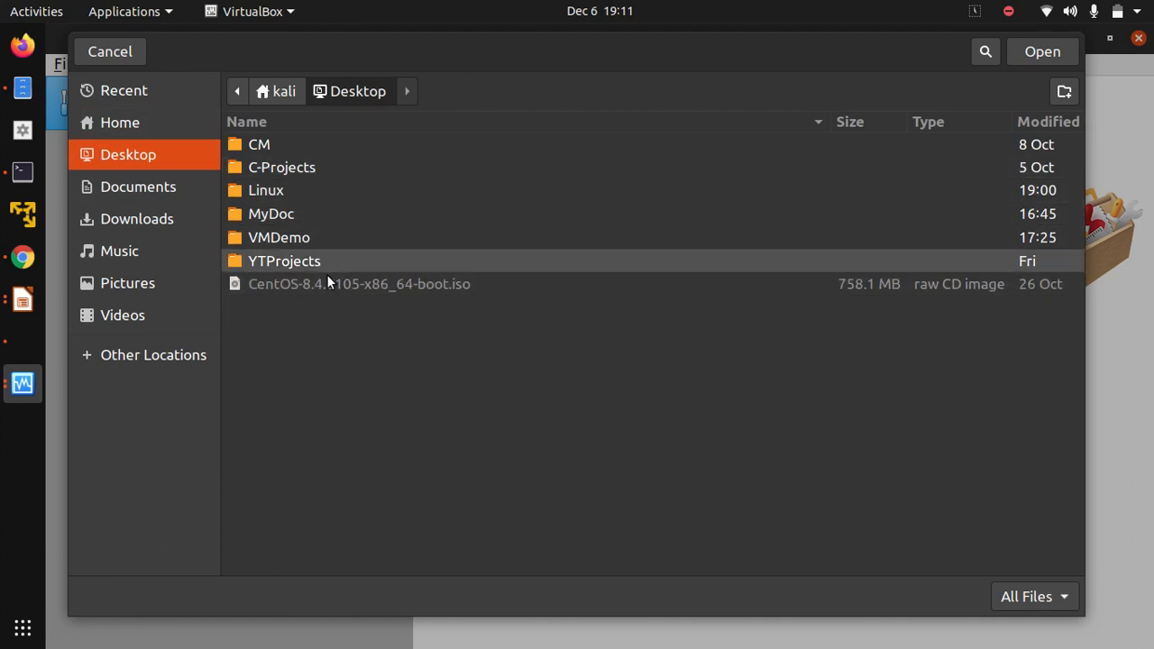
pyautogui.click(357, 236)
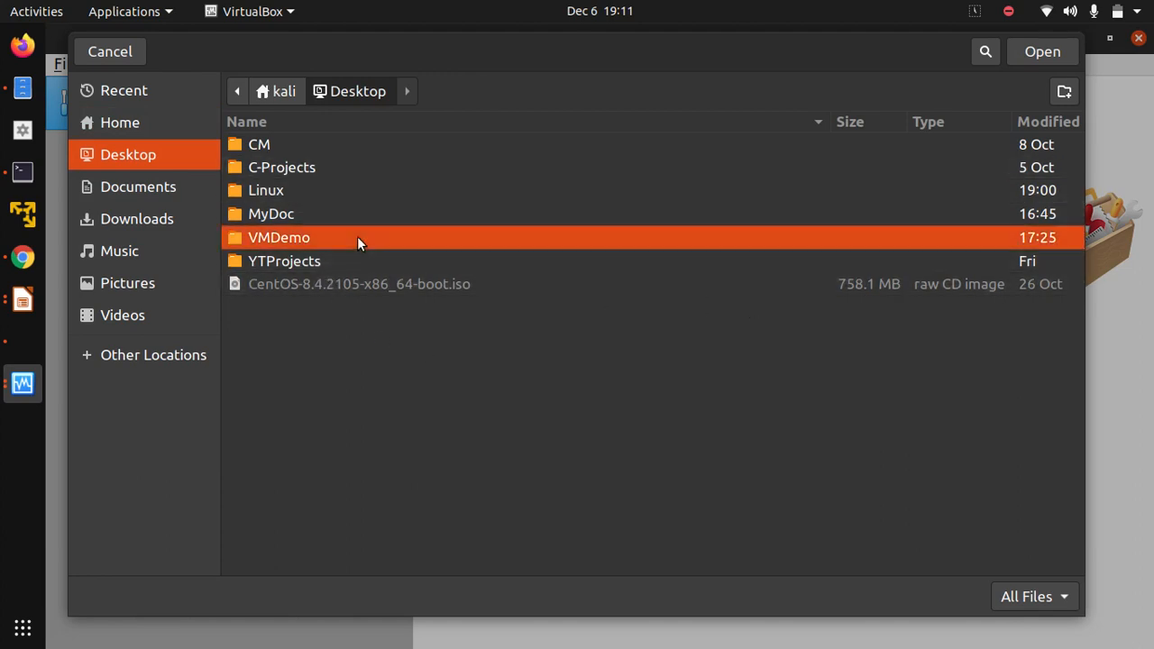
pyautogui.click(1065, 92)
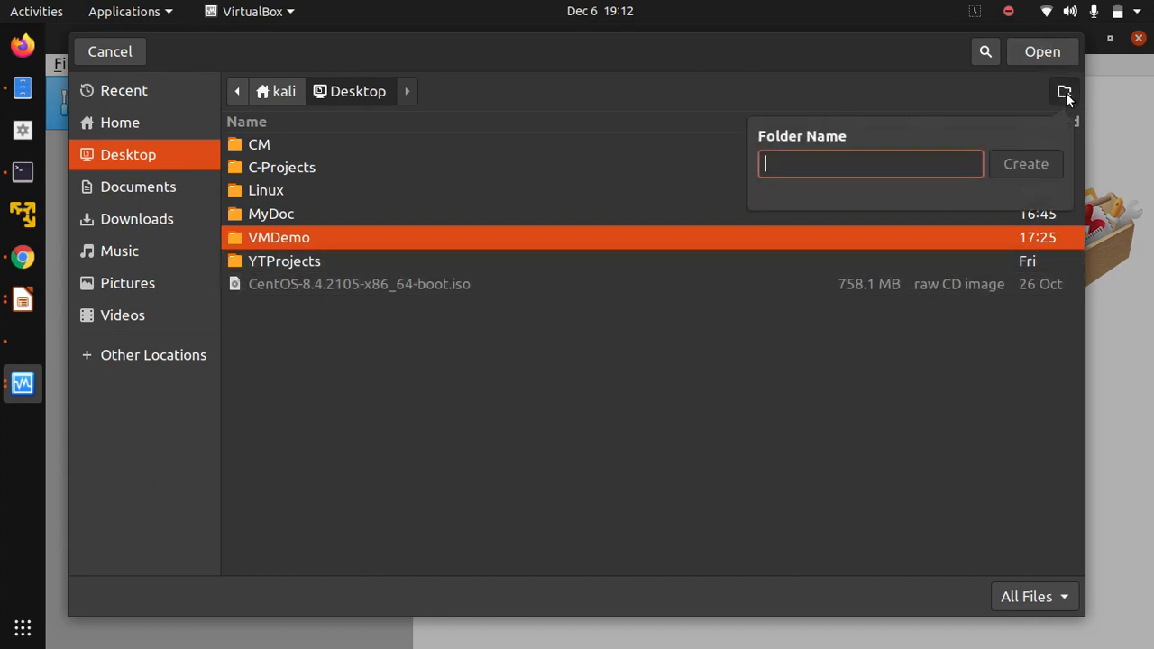
pyautogui.click(745, 365)
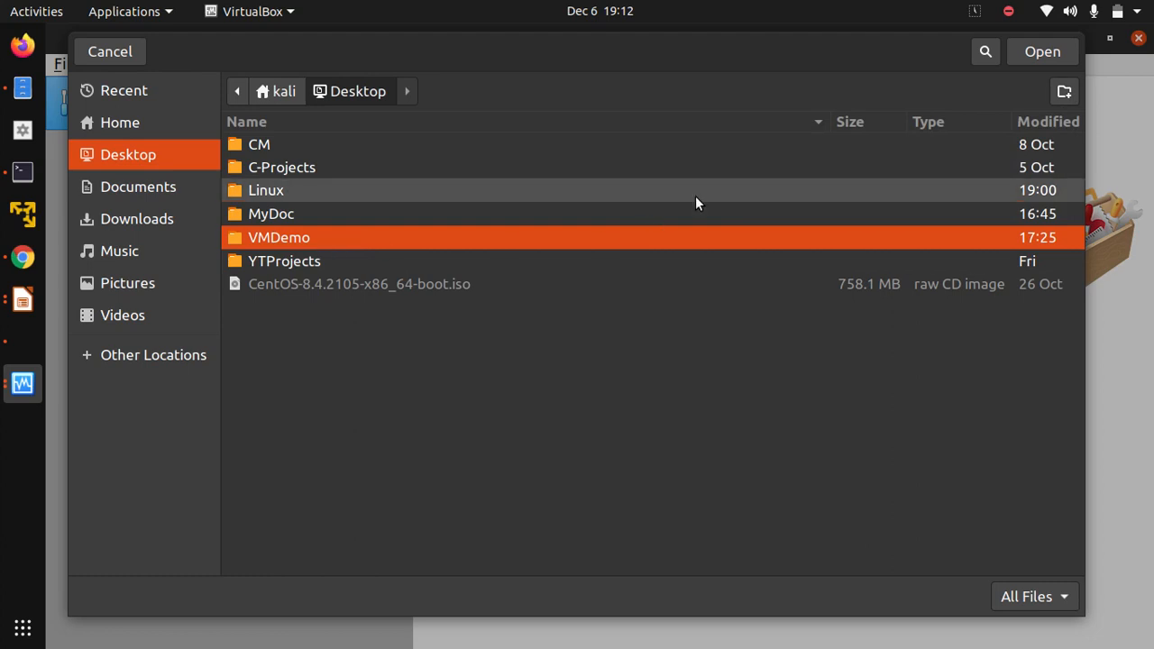
pyautogui.click(1037, 51)
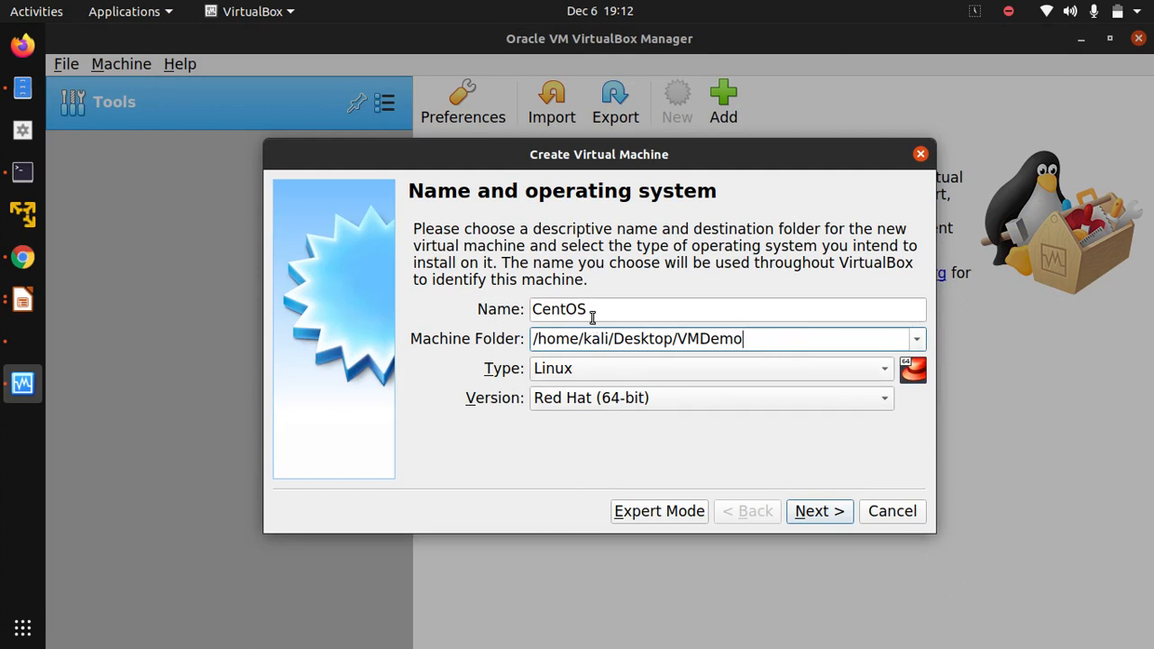
# - Set the operating system type to Linux and the version to Red Hat (64-bit), and continue to the memory size
pyautogui.click(690, 367)
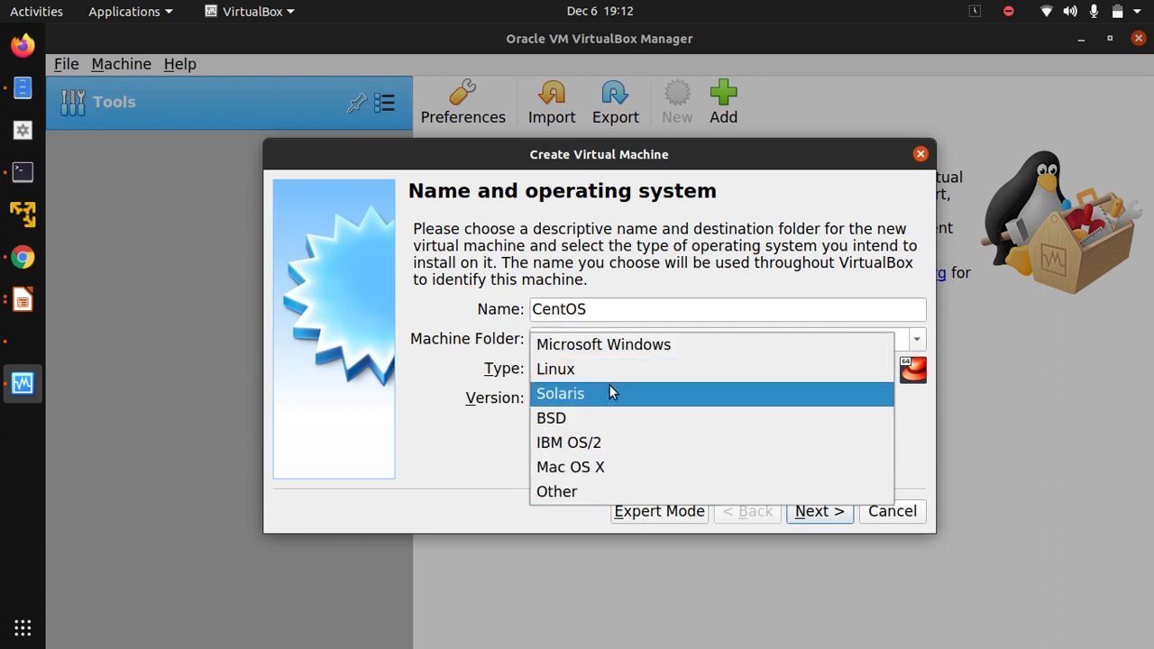
pyautogui.click(589, 368)
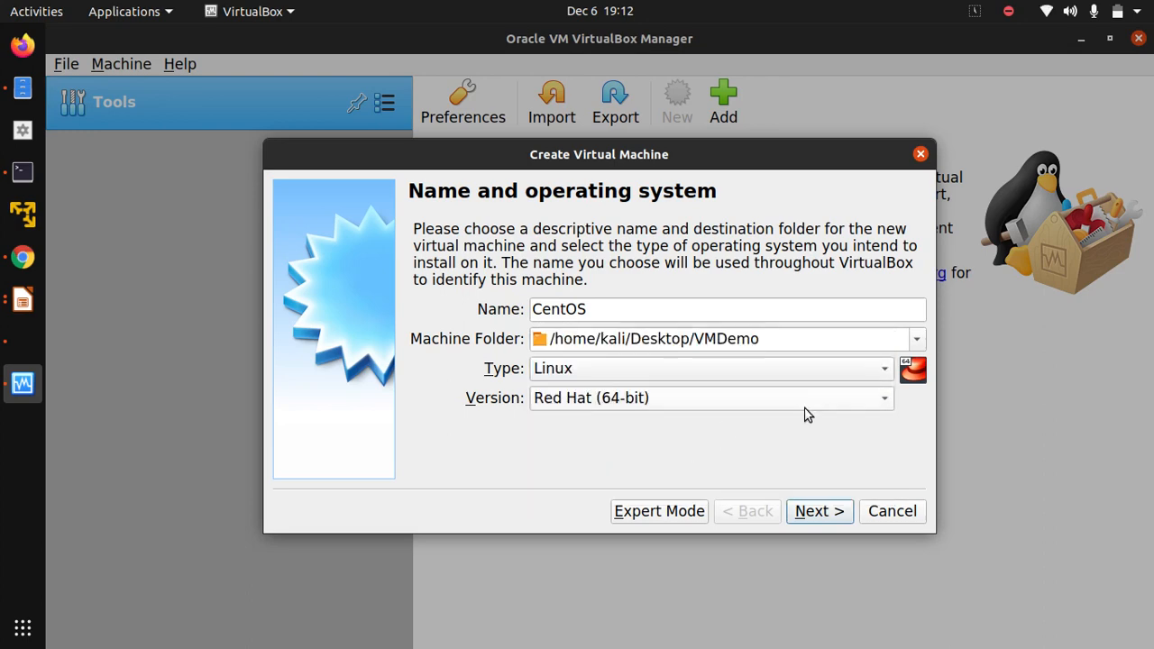
pyautogui.click(838, 404)
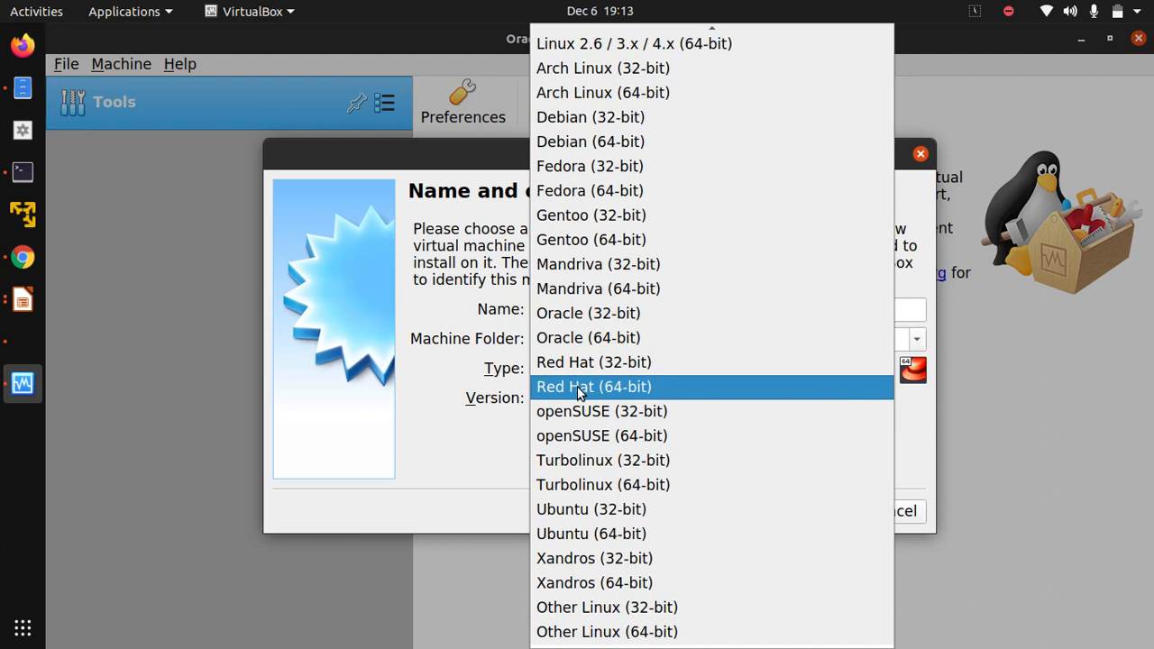
pyautogui.click(580, 392)
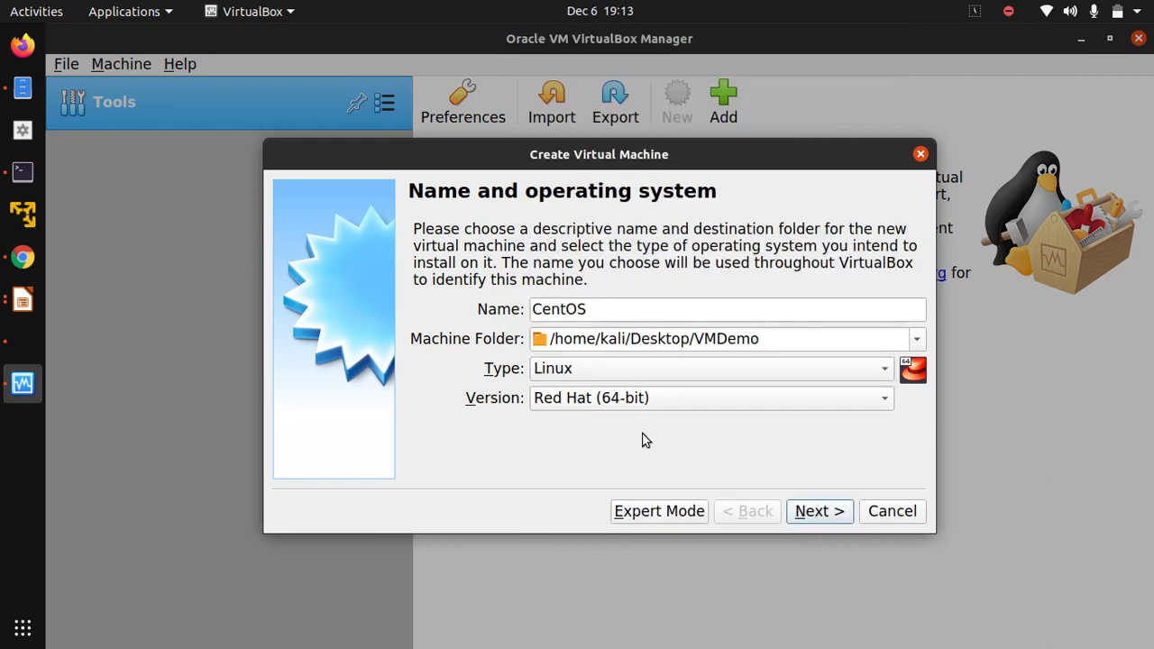
pyautogui.click(818, 512)
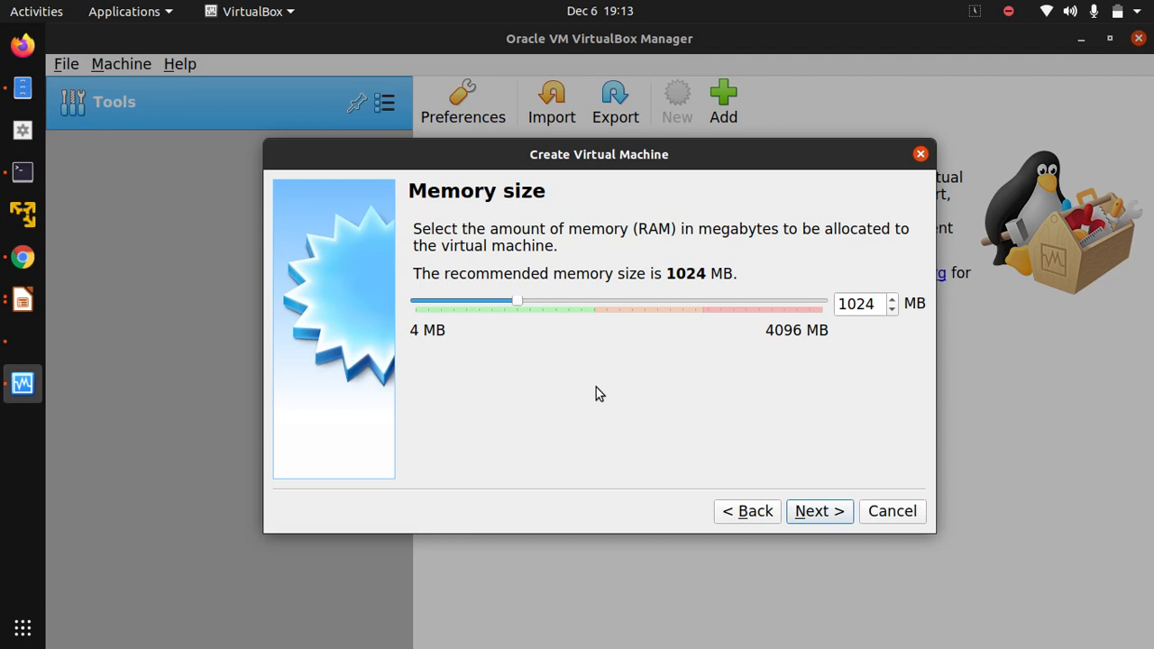
# - Accept 1024 MB of memory for the virtual machine and choose to create a virtual hard disk now
pyautogui.click(875, 306)
pyautogui.click(820, 514)
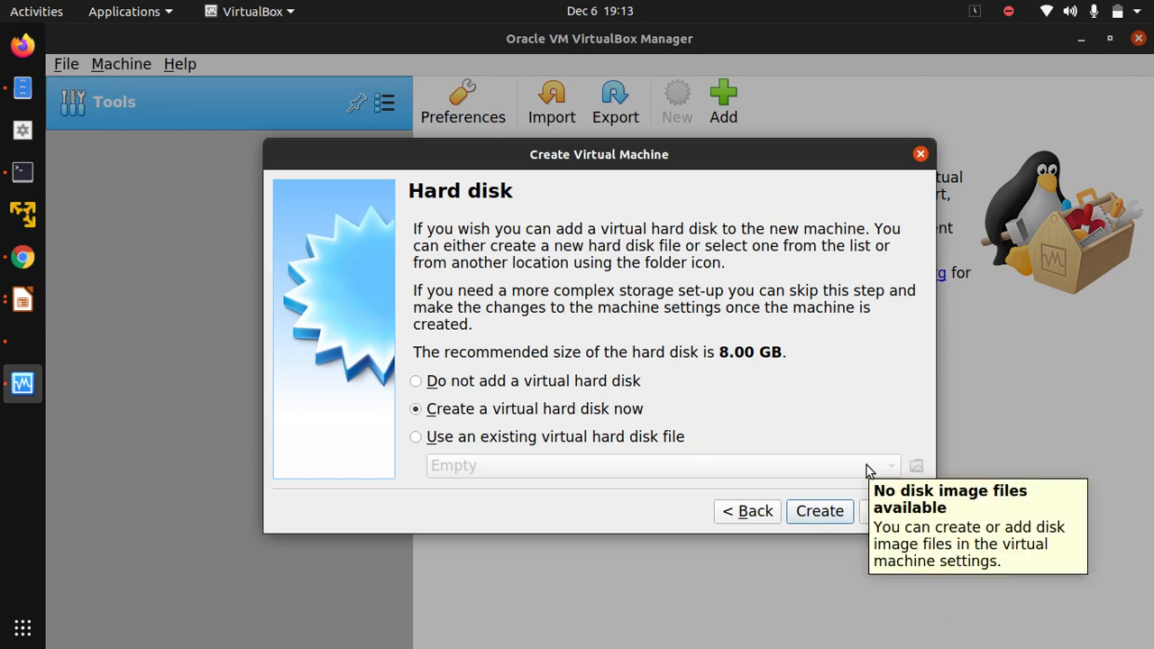
pyautogui.click(820, 511)
# - Choose VHD (Virtual Hard Disk) as the hard disk file type with dynamically allocated storage
pyautogui.click(384, 284)
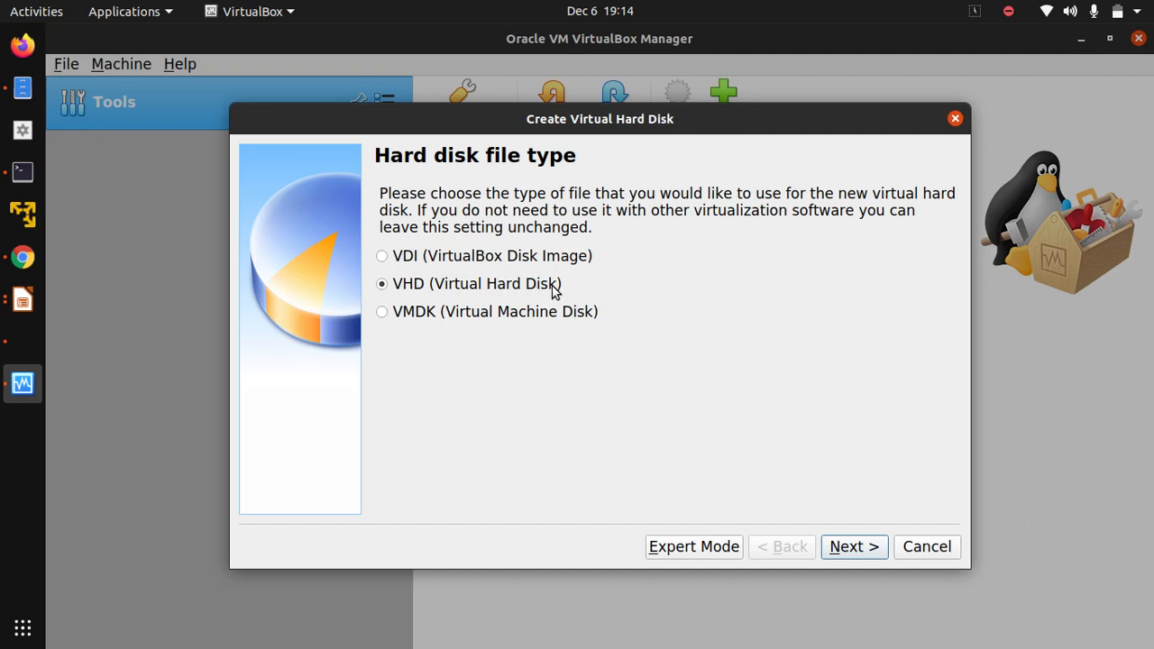
pyautogui.click(856, 552)
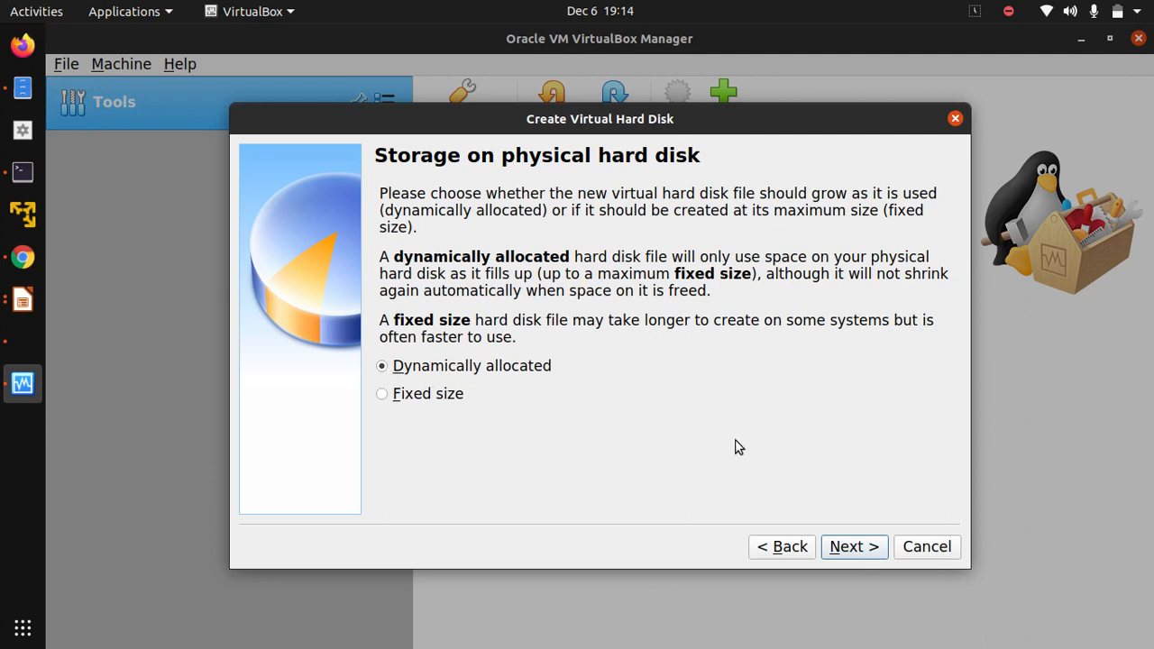
pyautogui.click(858, 549)
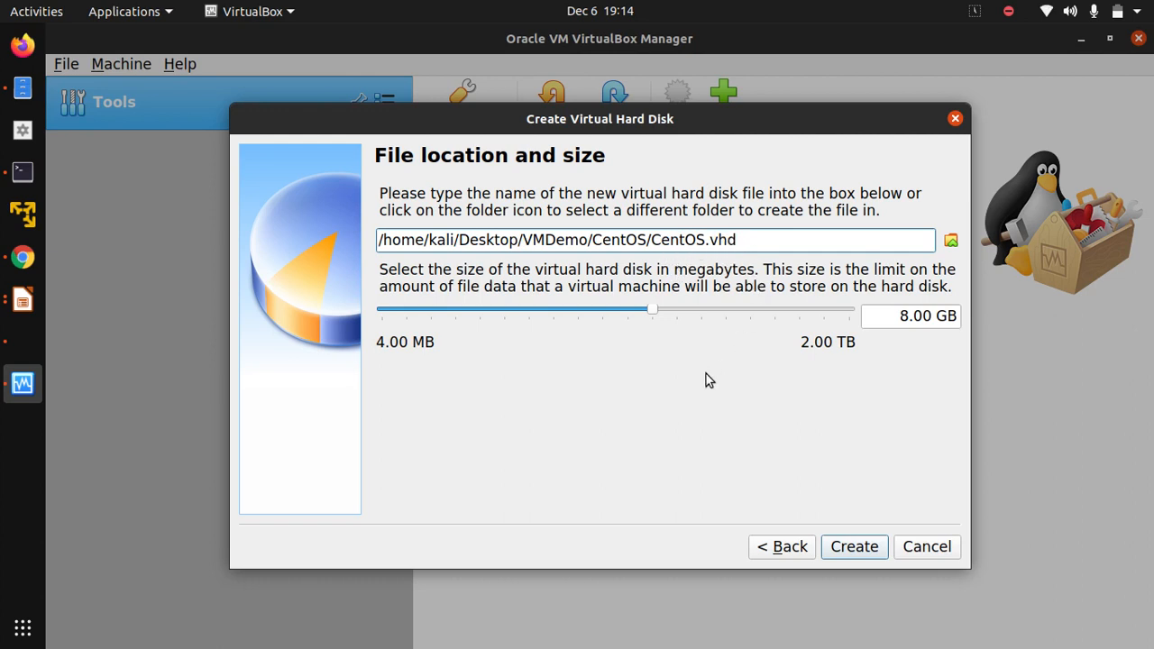
# - Set the virtual hard disk size to 20 GB and create the disk
pyautogui.click(909, 316)
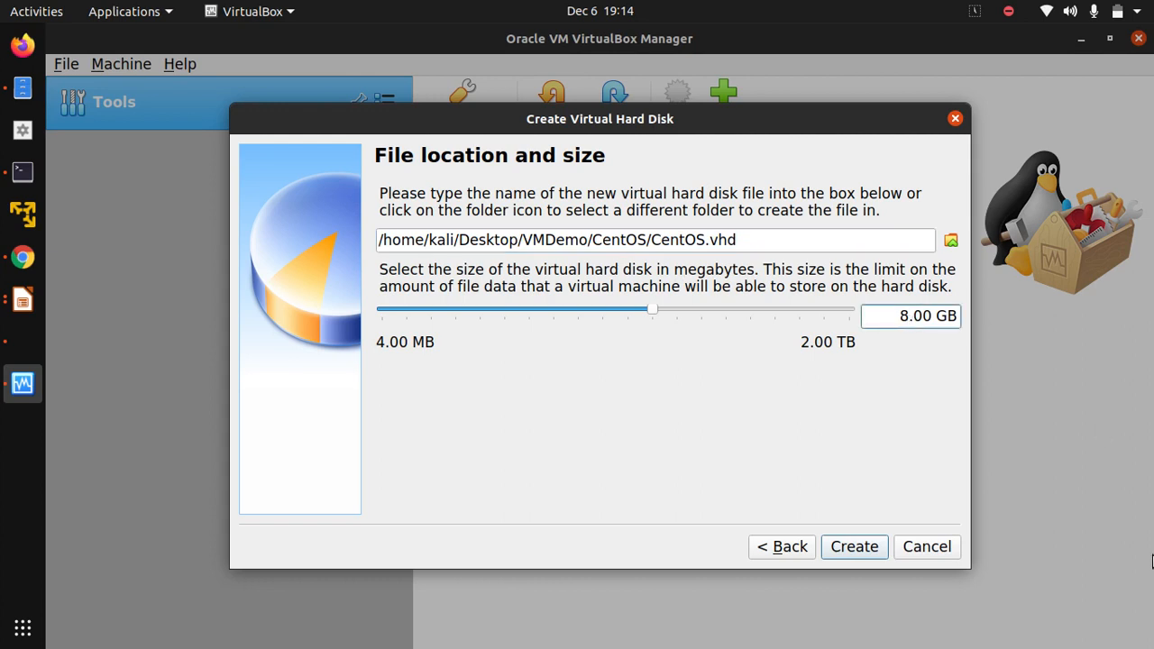
pyautogui.press('BackSpace')
pyautogui.write('20')
pyautogui.click(855, 547)
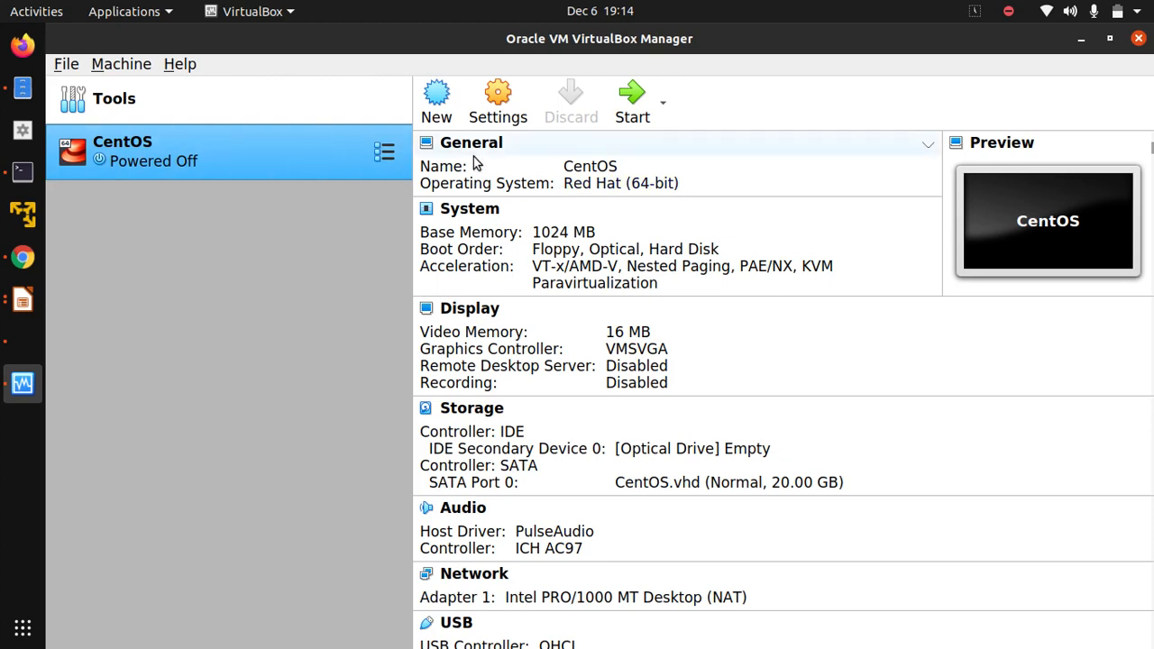
# - Start the CentOS virtual machine without choosing a start-up disk, and power it off
pyautogui.click(633, 101)
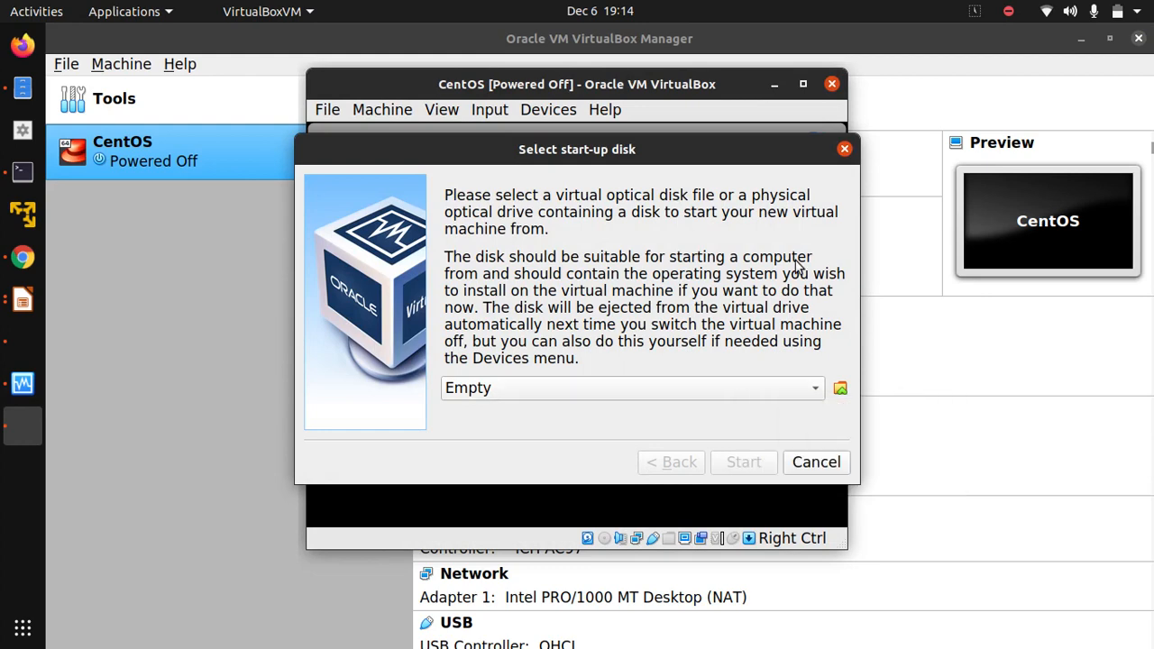
pyautogui.click(845, 150)
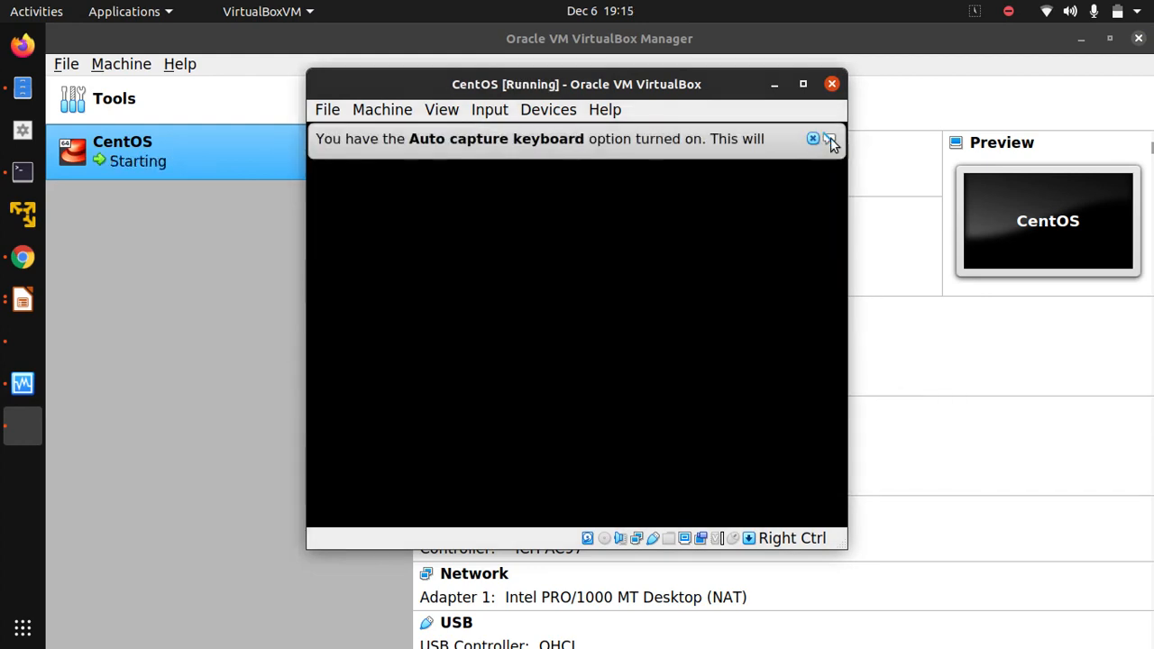
pyautogui.click(832, 84)
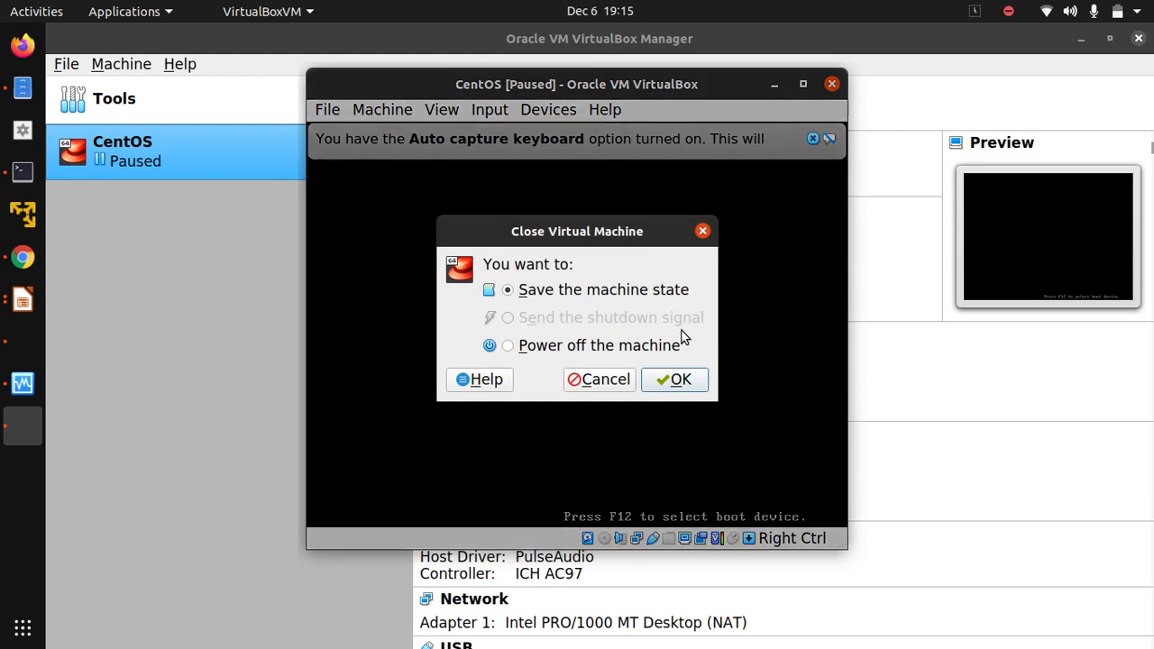
pyautogui.click(509, 347)
pyautogui.click(670, 380)
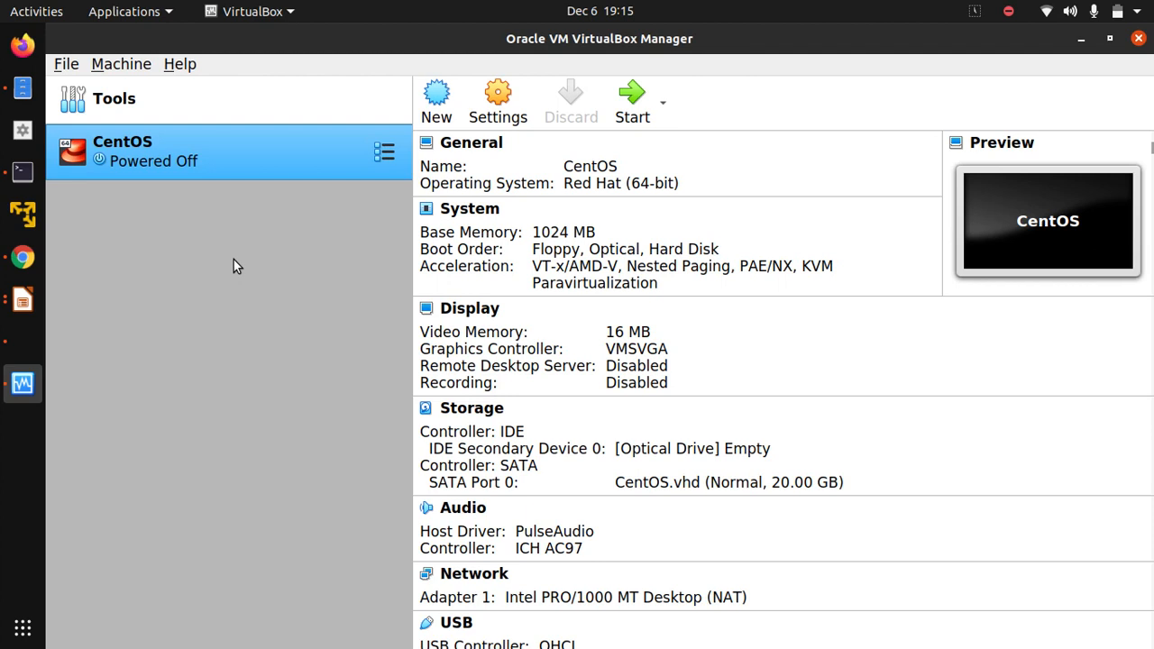
# - Try booting the CentOS virtual machine once more, dismiss the keyboard capture notice, and power the machine off
pyautogui.click(634, 132)
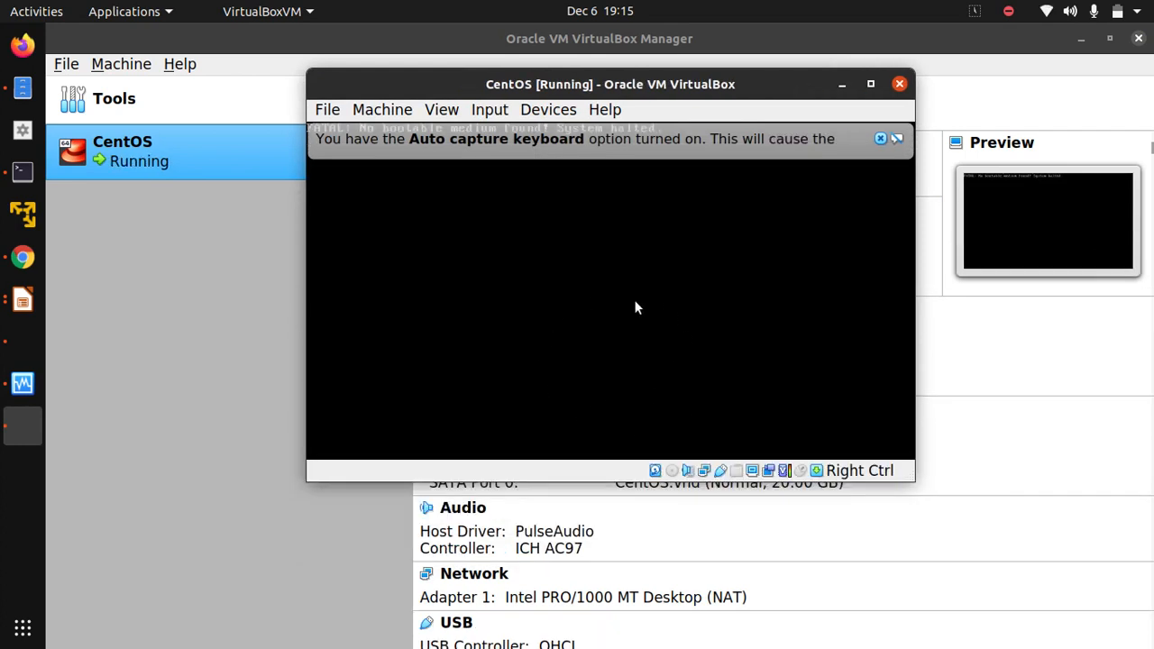
pyautogui.click(880, 138)
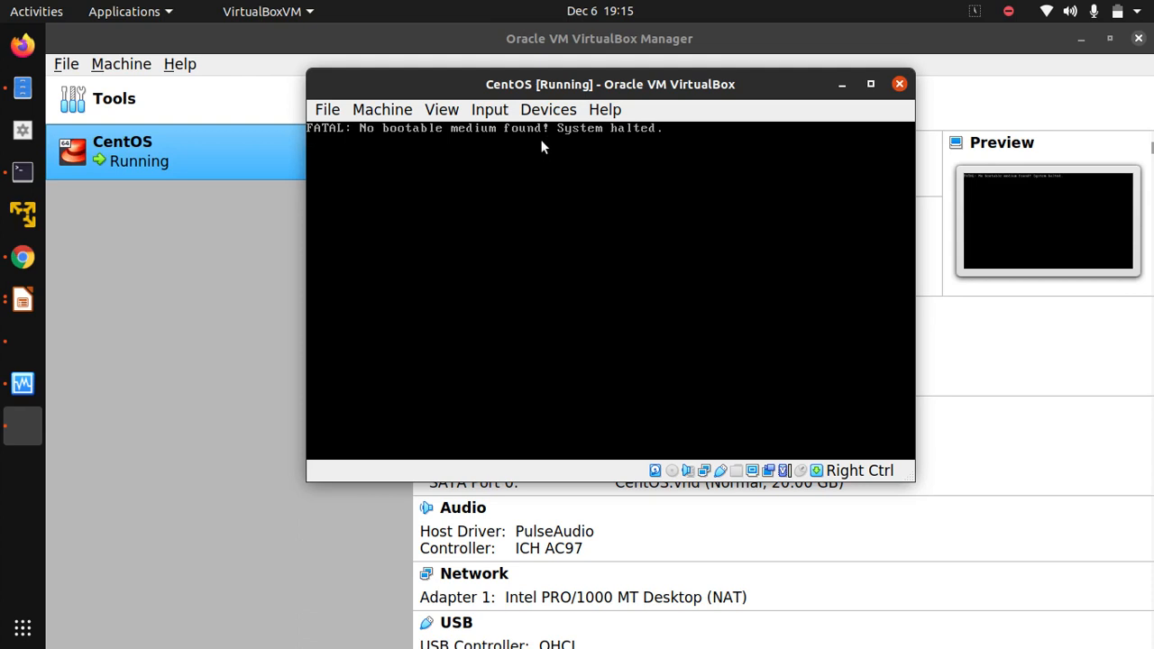
pyautogui.click(326, 109)
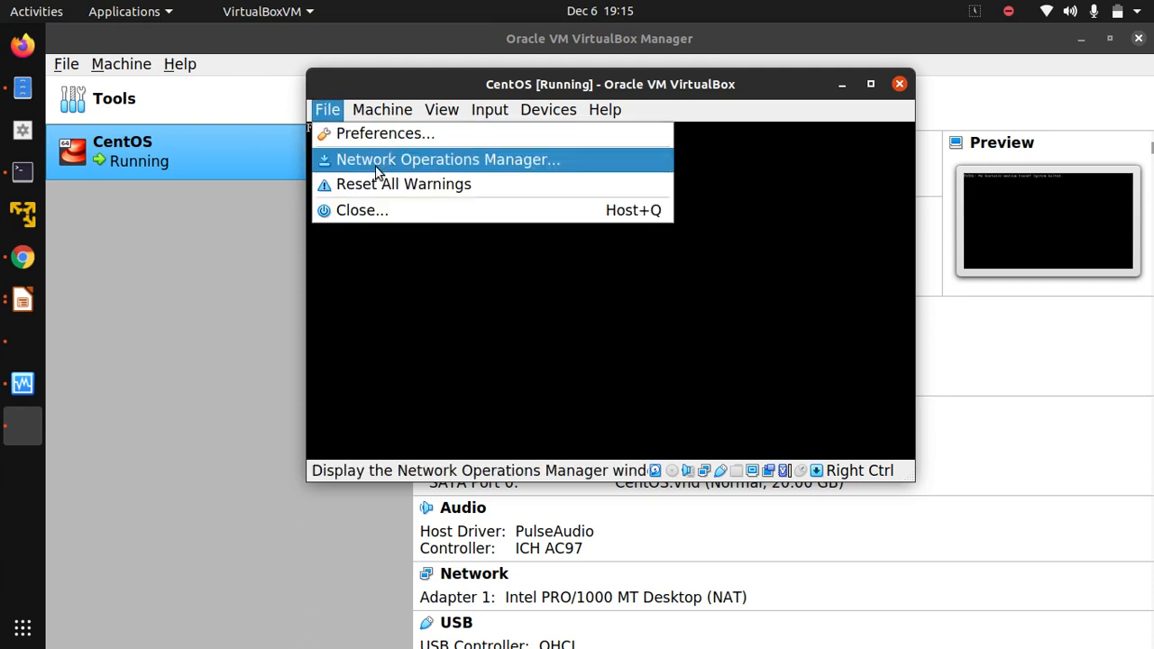
pyautogui.moveTo(371, 116)
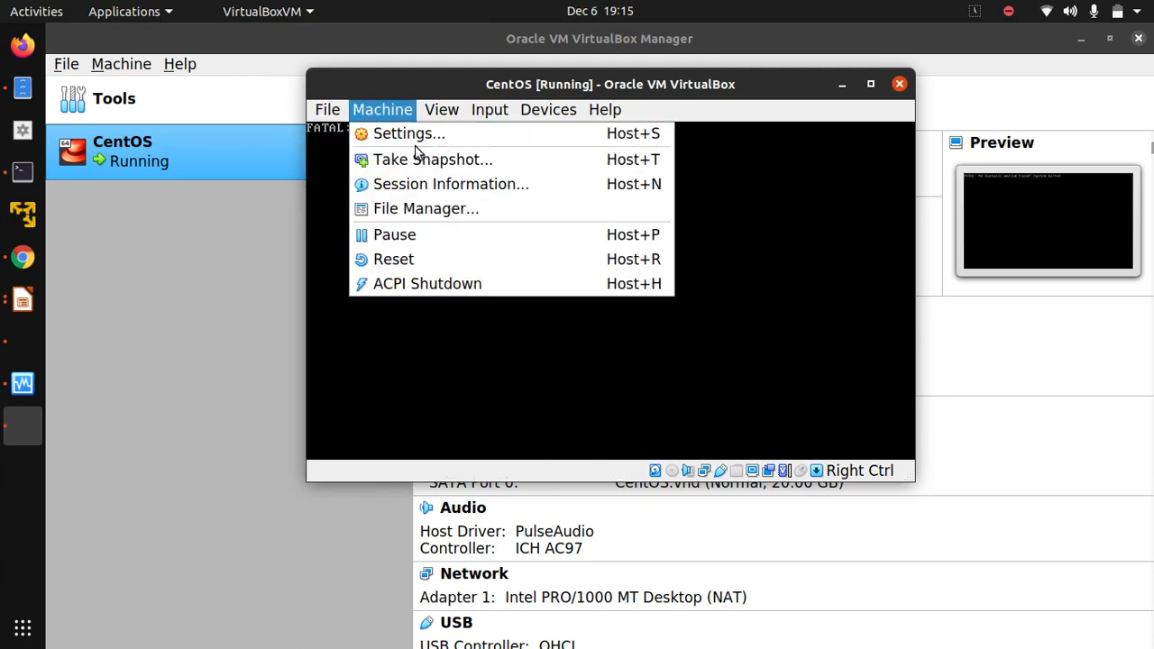
pyautogui.click(504, 311)
pyautogui.click(899, 84)
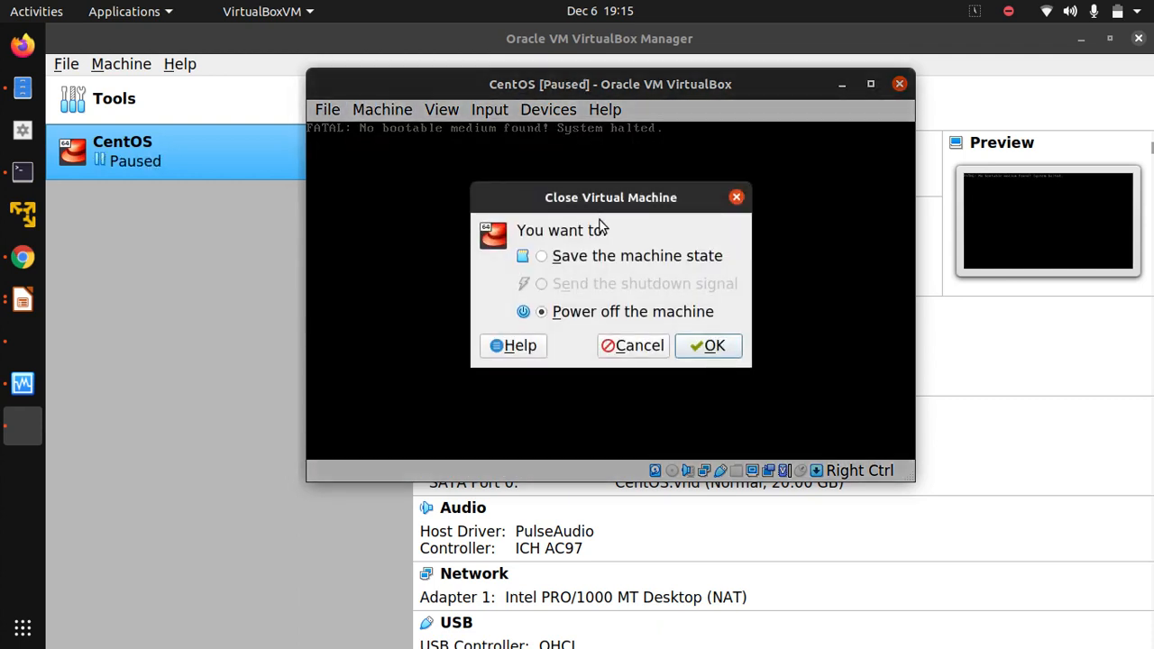
pyautogui.click(701, 349)
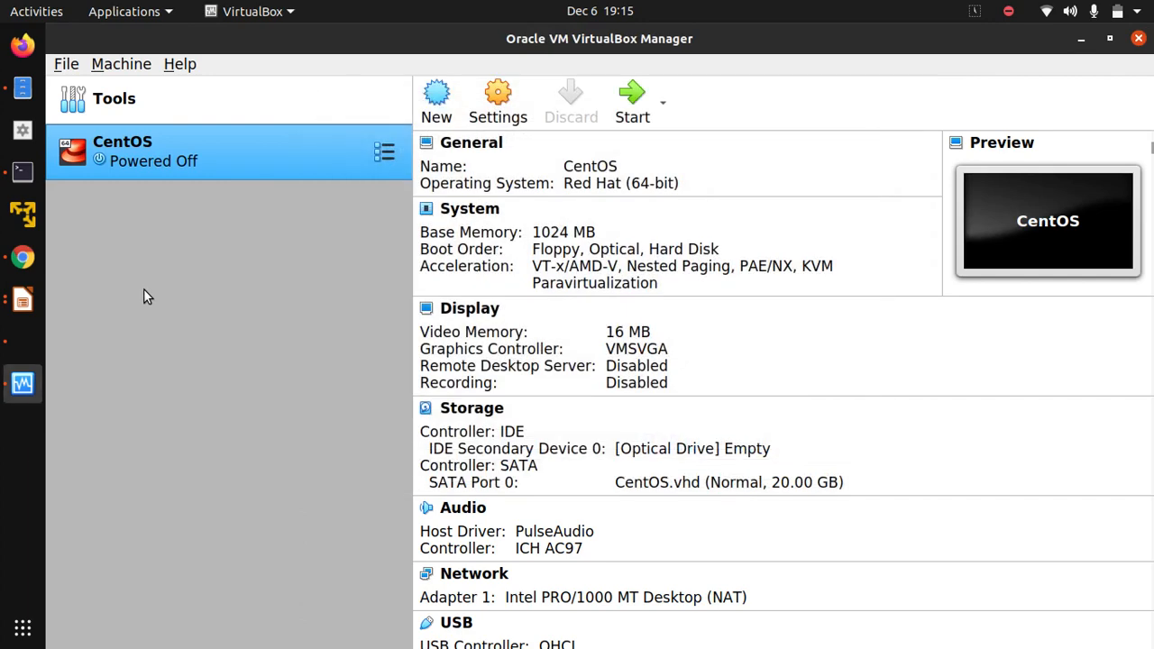
# - In the CentOS machine's storage settings, move the CentOS.vhd disk from the SATA controller to the IDE controller
pyautogui.rightClick(202, 162)
pyautogui.click(274, 175)
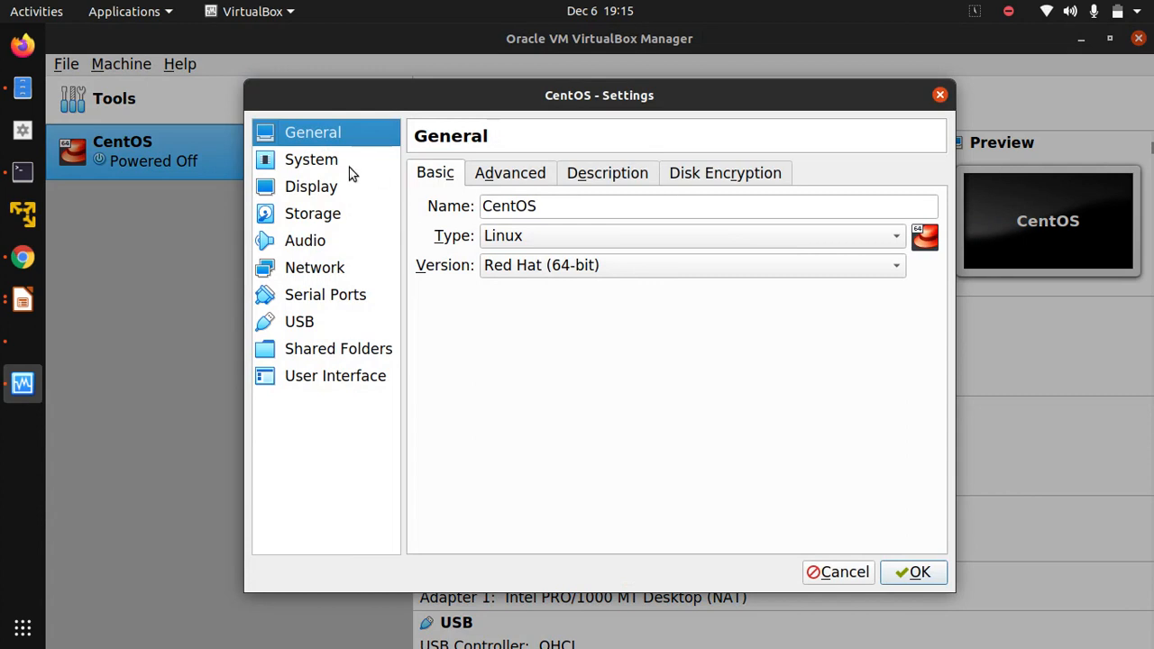
pyautogui.click(338, 164)
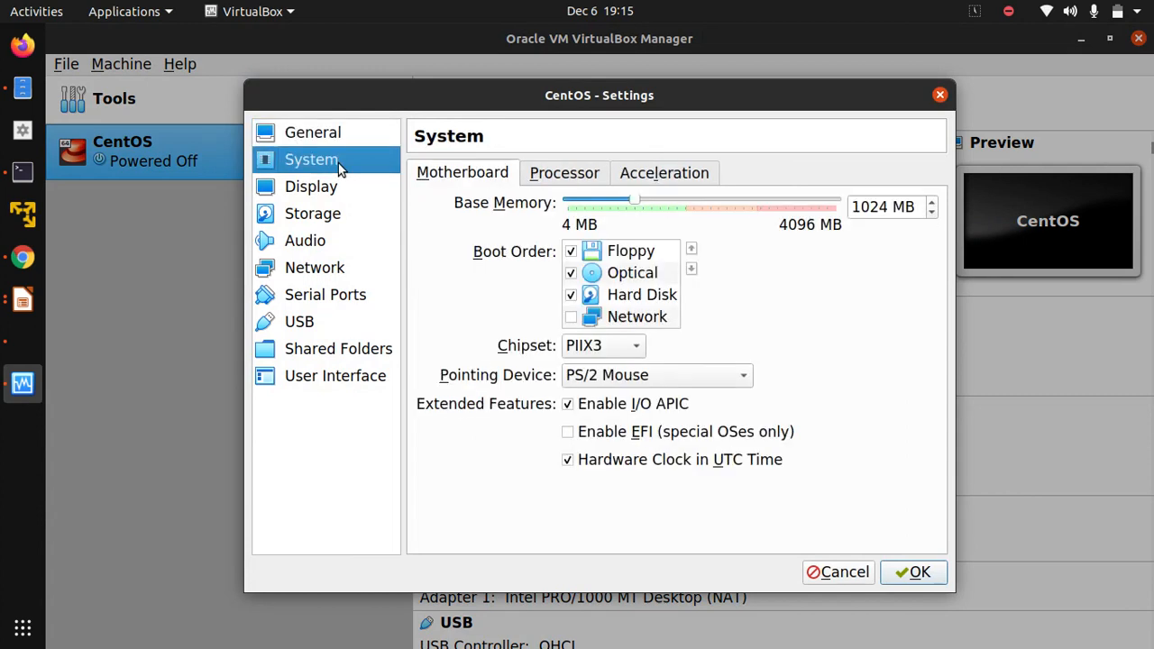
pyautogui.click(309, 185)
pyautogui.click(309, 214)
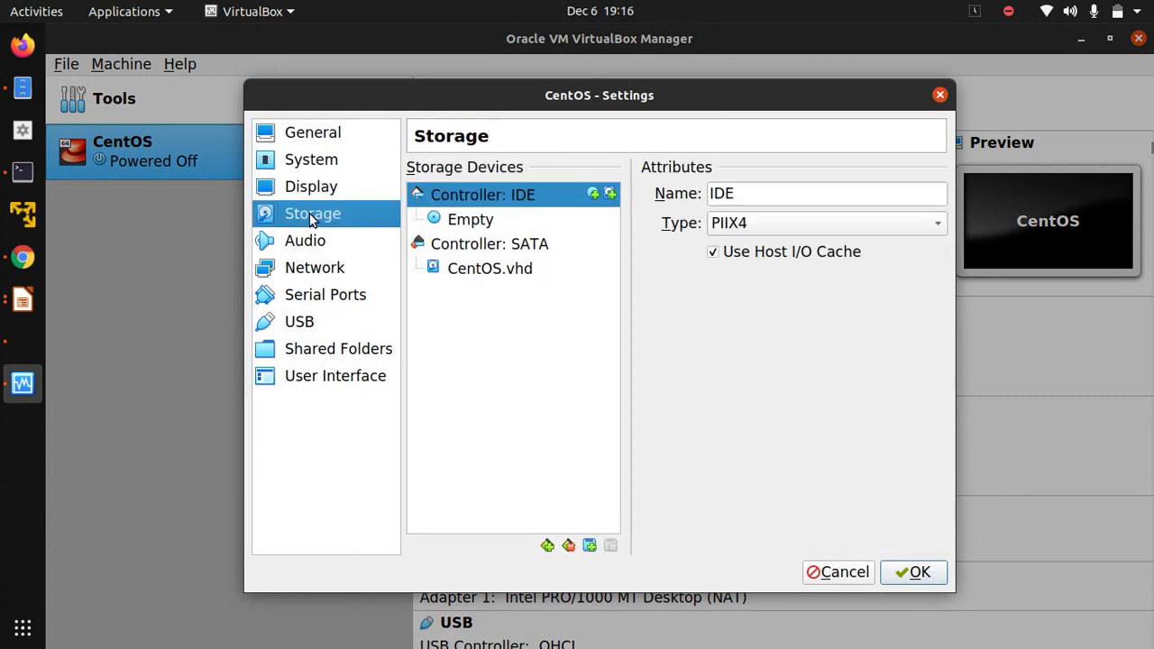
pyautogui.click(481, 249)
pyautogui.moveTo(508, 268); pyautogui.dragTo(478, 224)
pyautogui.click(490, 197)
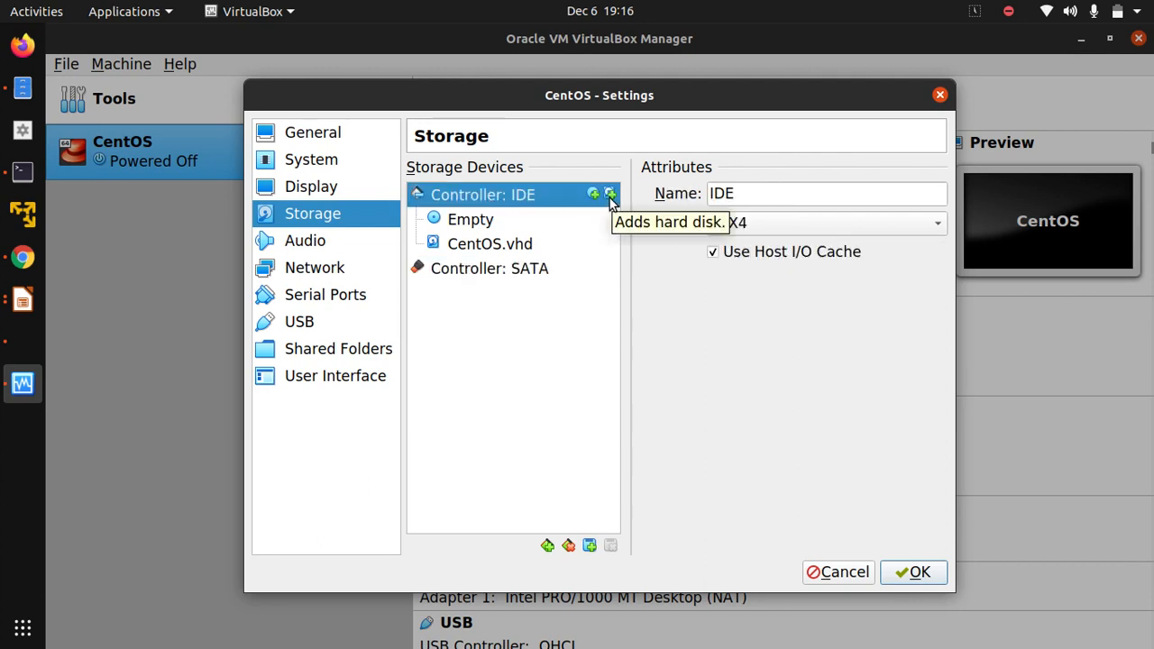
# - Load CentOS-8.4.2105-x86_64-boot.iso into the empty IDE optical drive and save the machine's settings
pyautogui.click(477, 222)
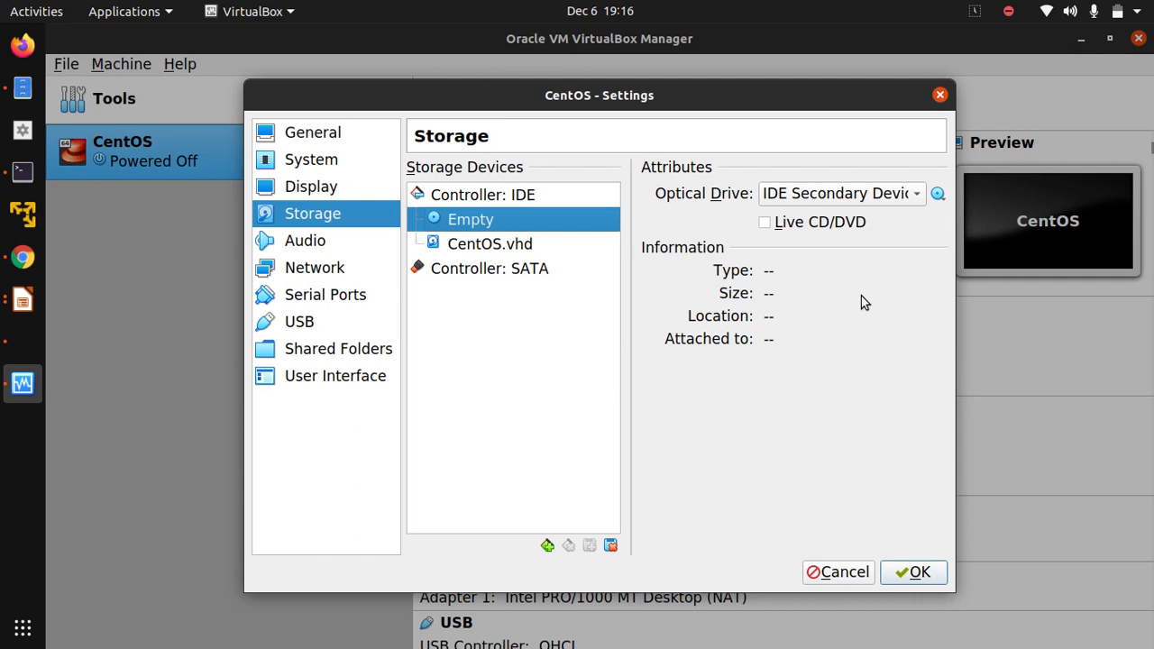
pyautogui.click(938, 193)
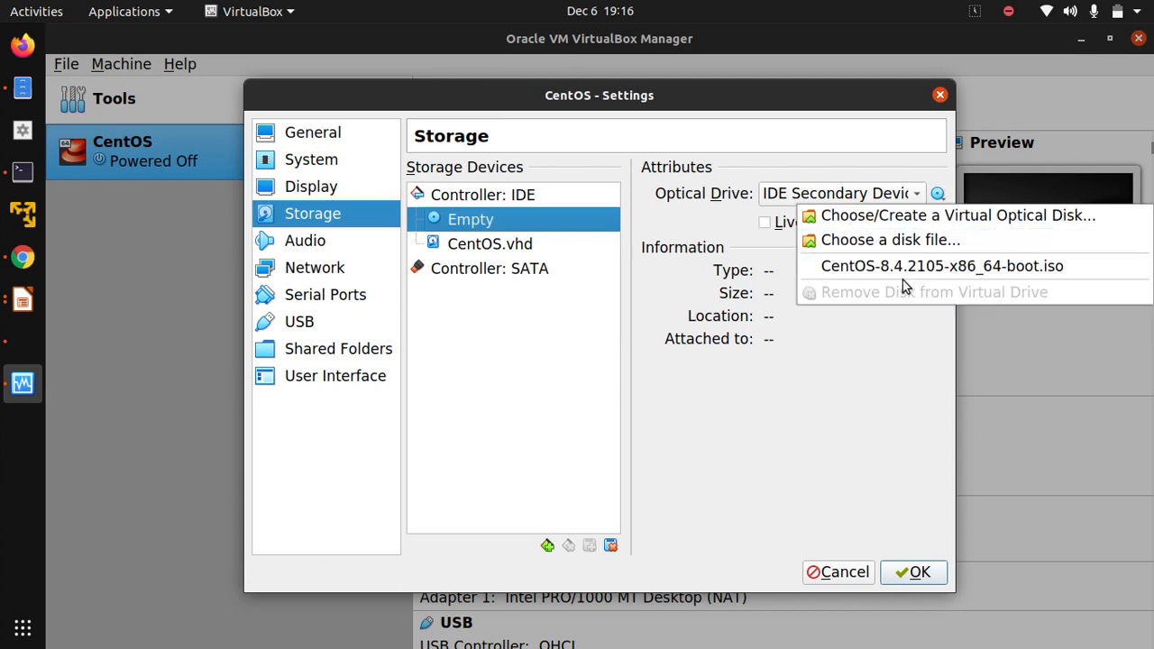
pyautogui.click(961, 271)
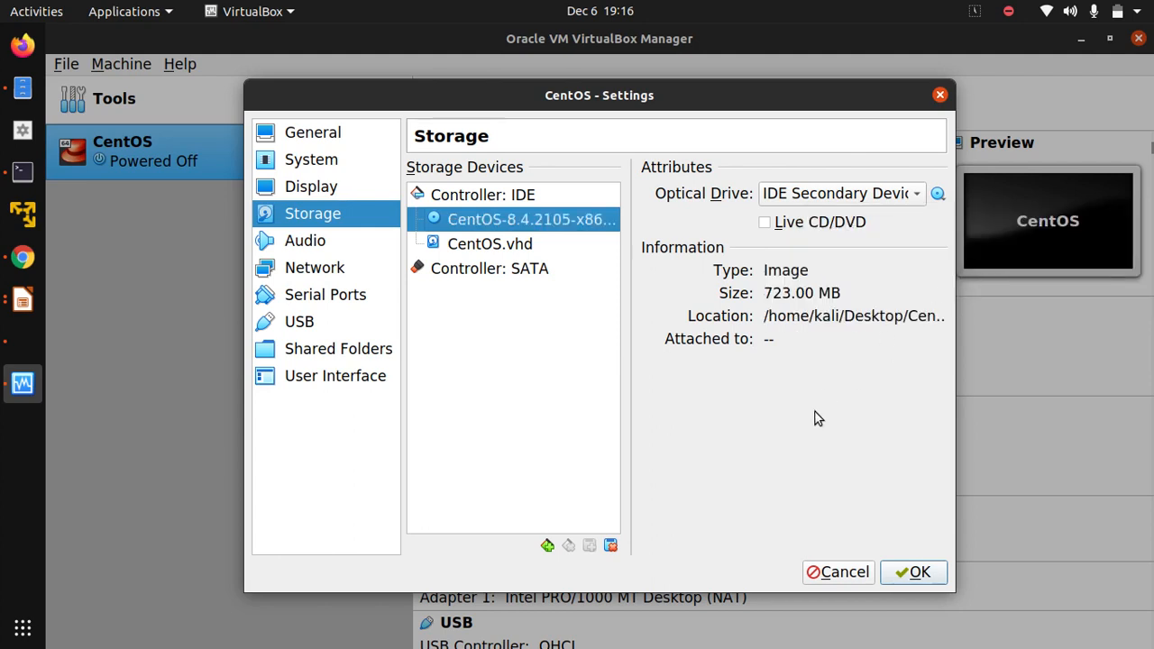
pyautogui.click(913, 573)
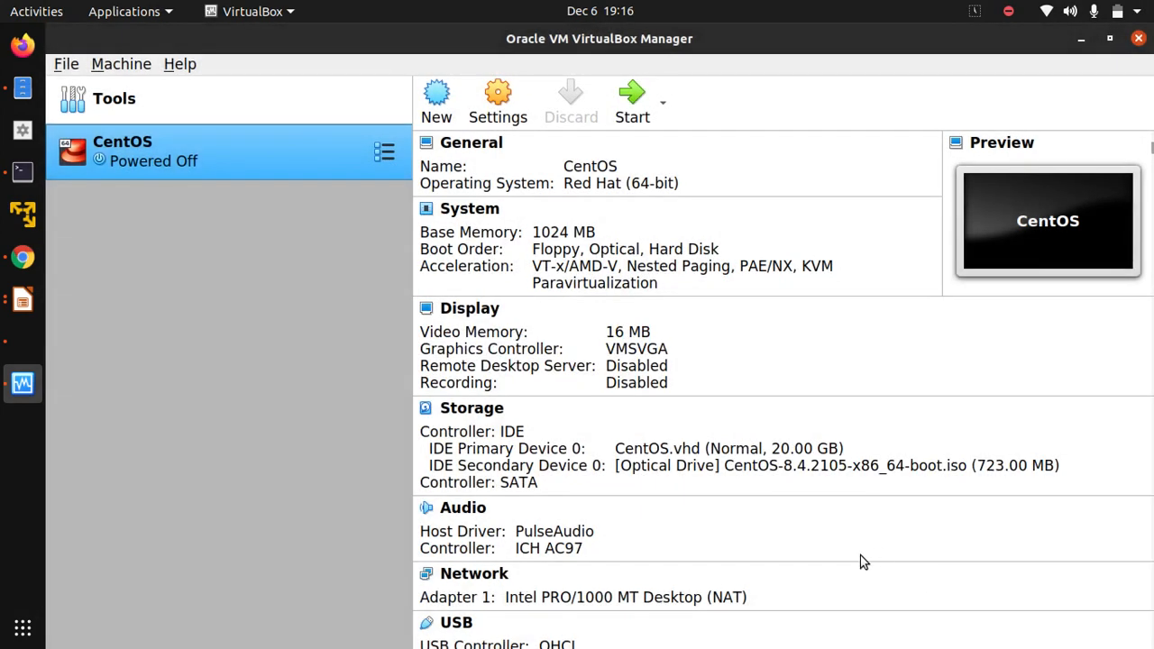
# - Start the CentOS virtual machine, maximize its window and dismiss the keyboard capture notice
pyautogui.click(630, 113)
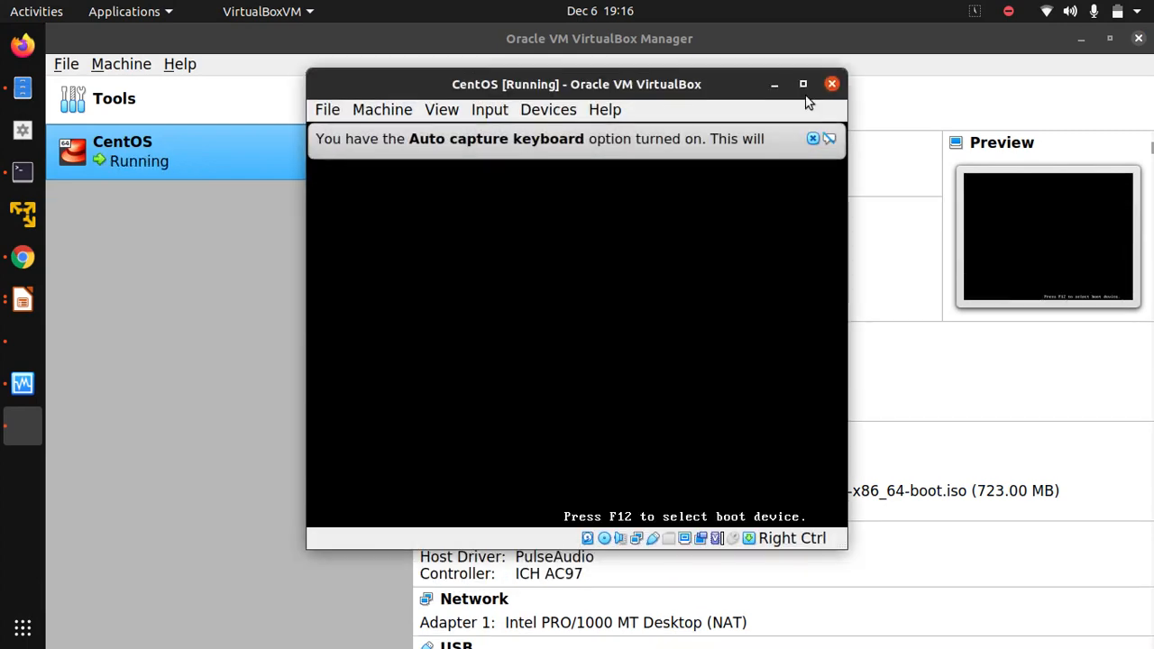
pyautogui.click(803, 84)
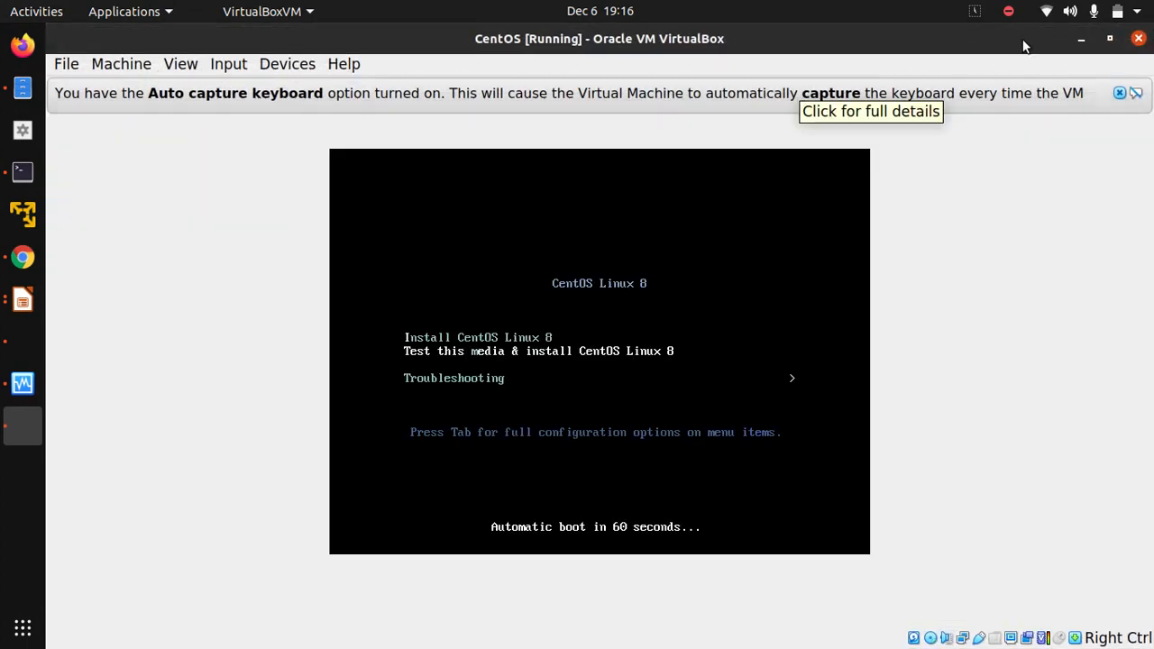
pyautogui.click(1119, 94)
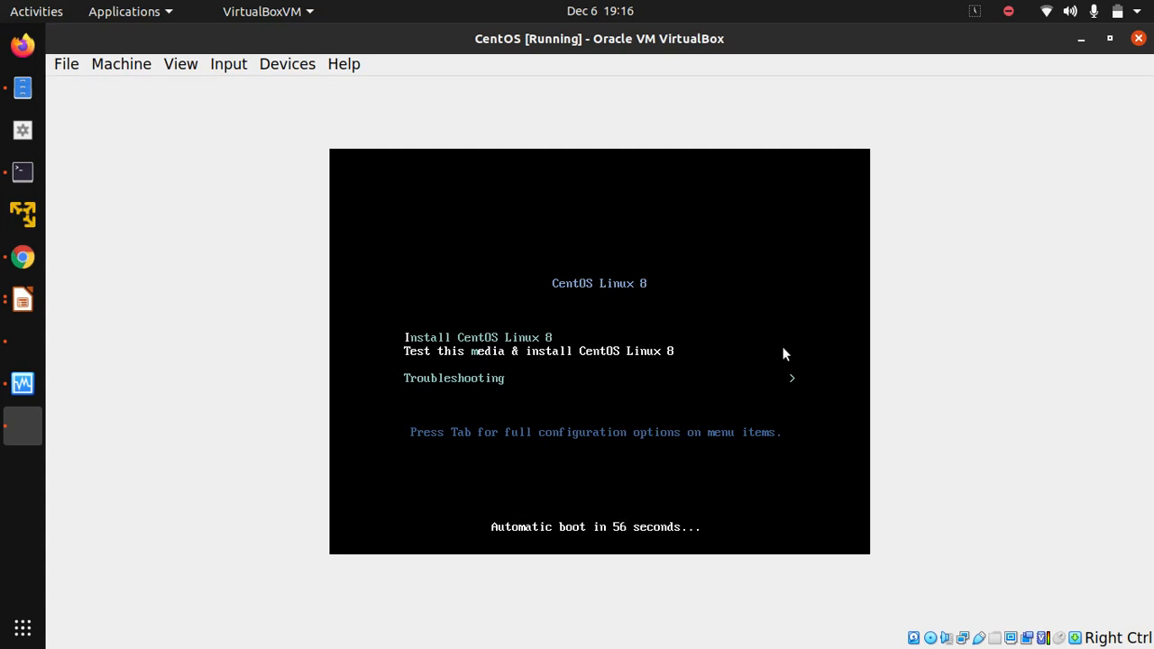
# - Boot the Install CentOS Linux 8 entry and dismiss the mouse pointer integration notice
pyautogui.press('Up')
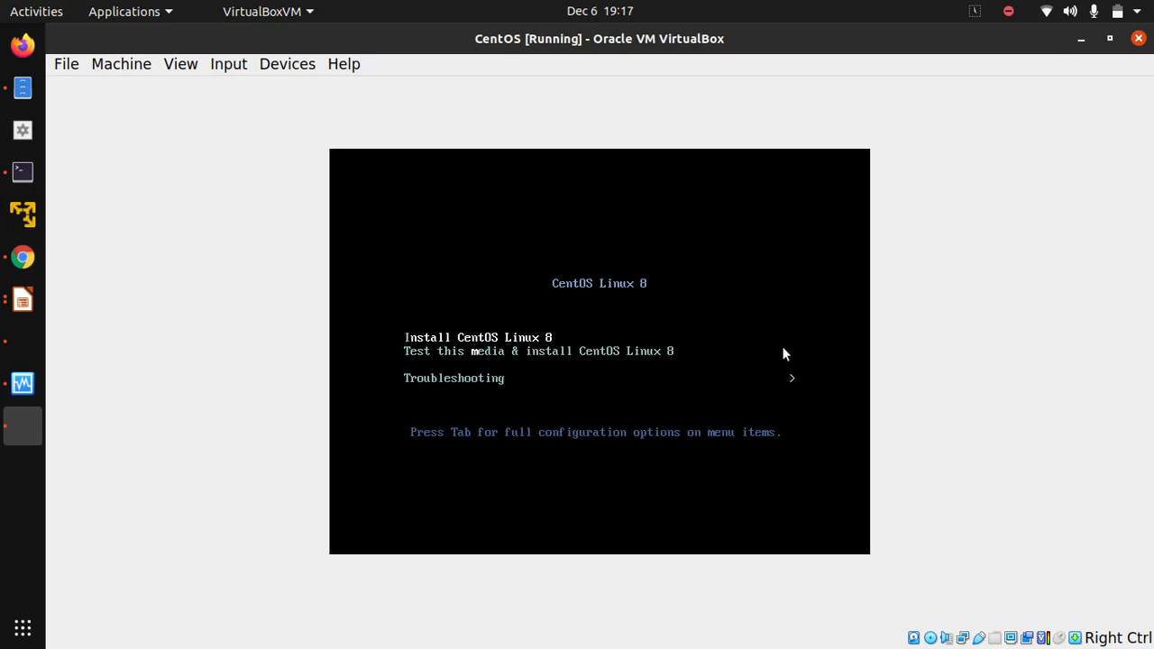
pyautogui.press('Down')
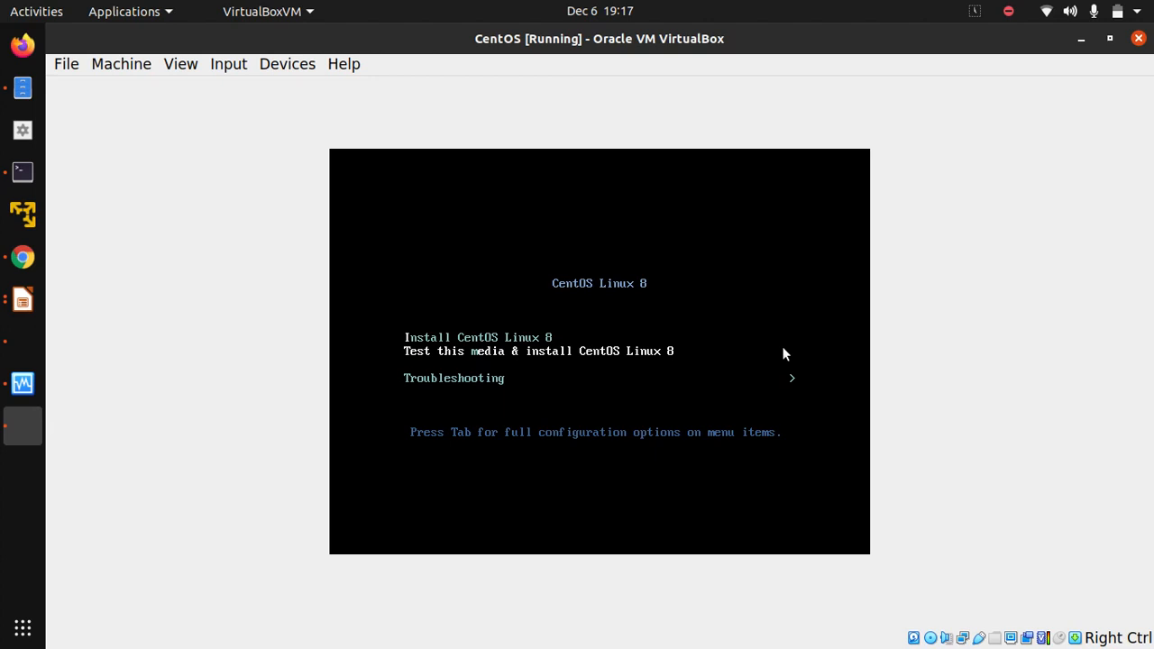
pyautogui.press('Up')
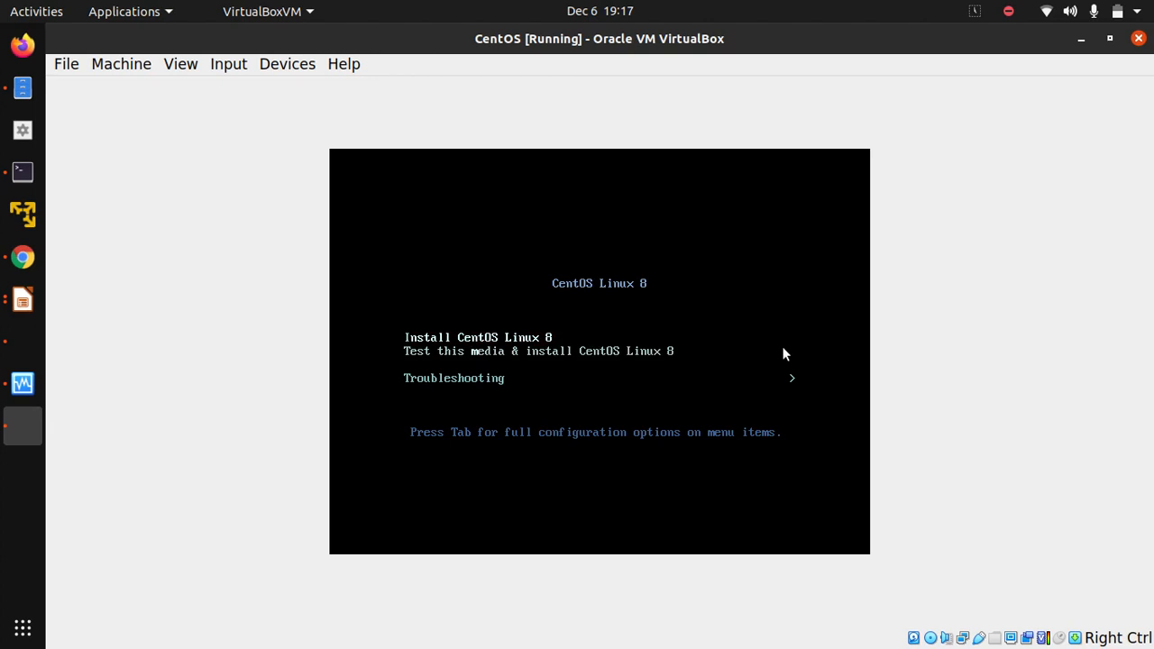
pyautogui.press('Down')
pyautogui.press('Up')
pyautogui.press('Down')
pyautogui.press('Up')
pyautogui.press('Down')
pyautogui.press('Up')
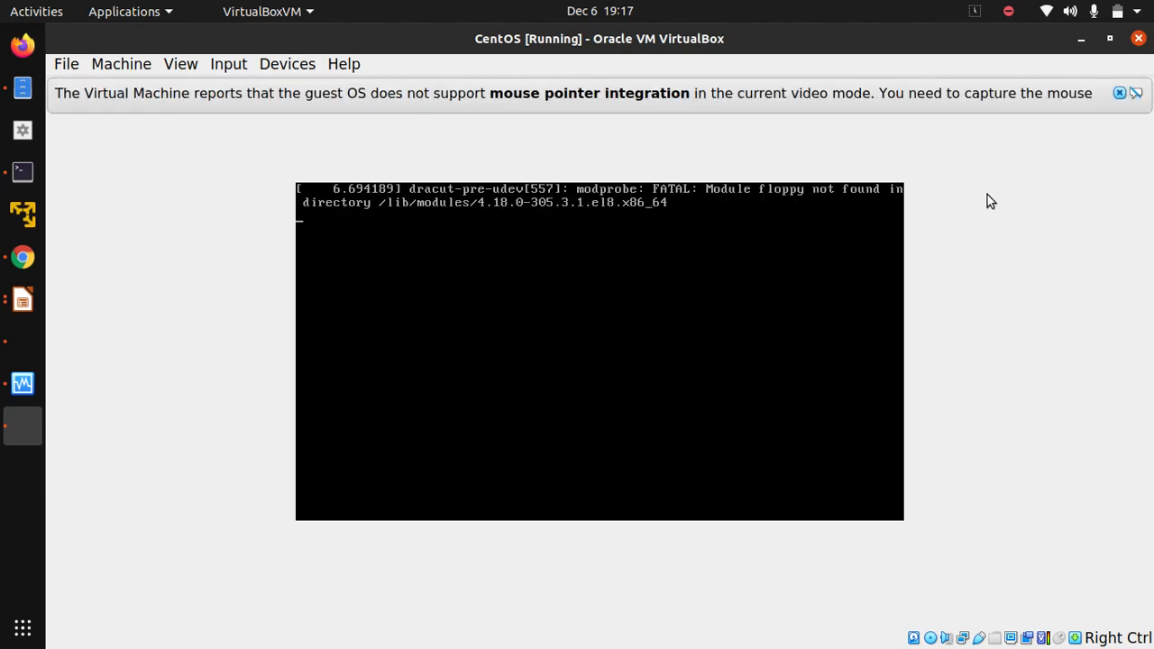
pyautogui.click(1120, 93)
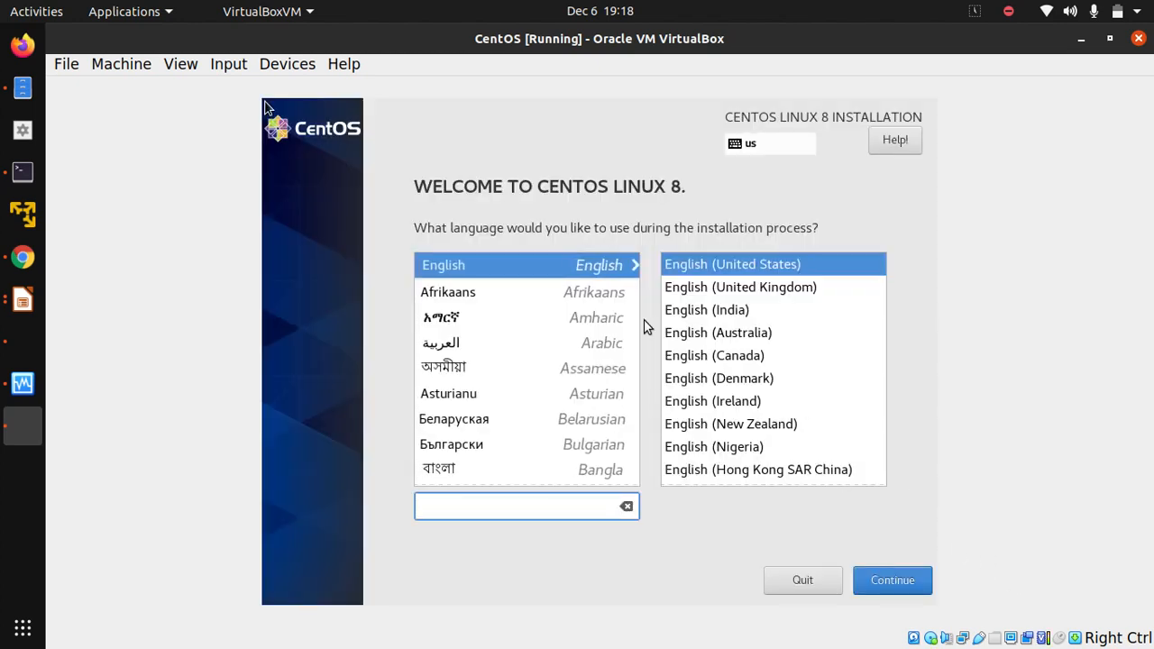
# - Let the virtual machine capture the mouse and keyboard, and continue the installation in English (United States)
pyautogui.click(554, 267)
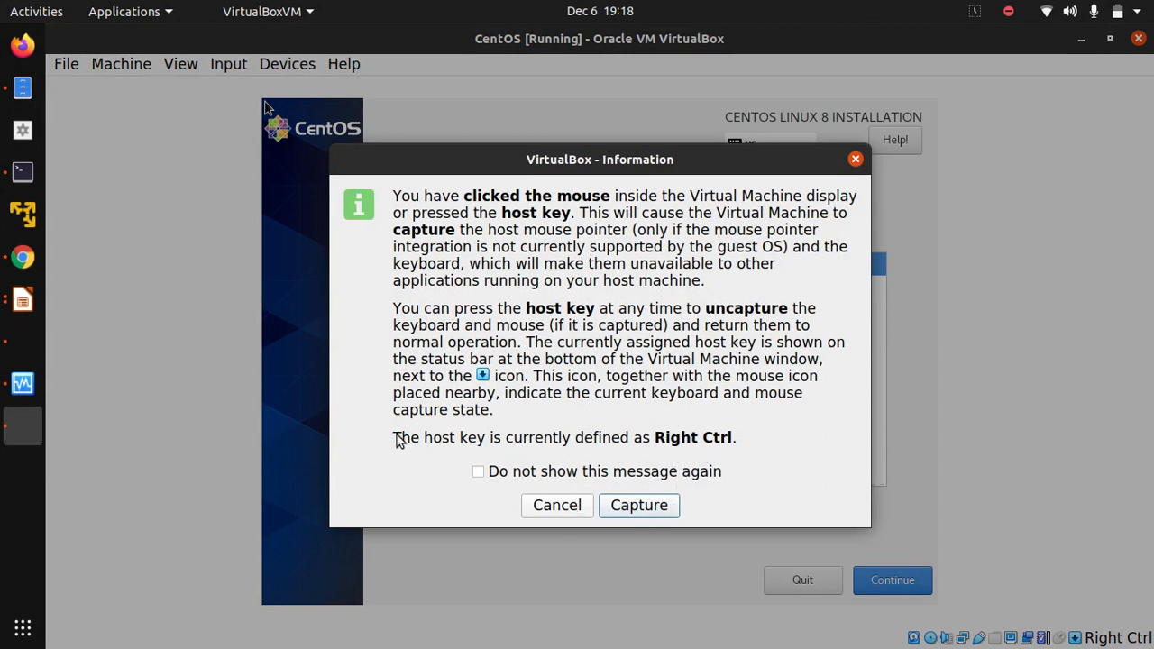
pyautogui.moveTo(394, 440); pyautogui.dragTo(753, 437)
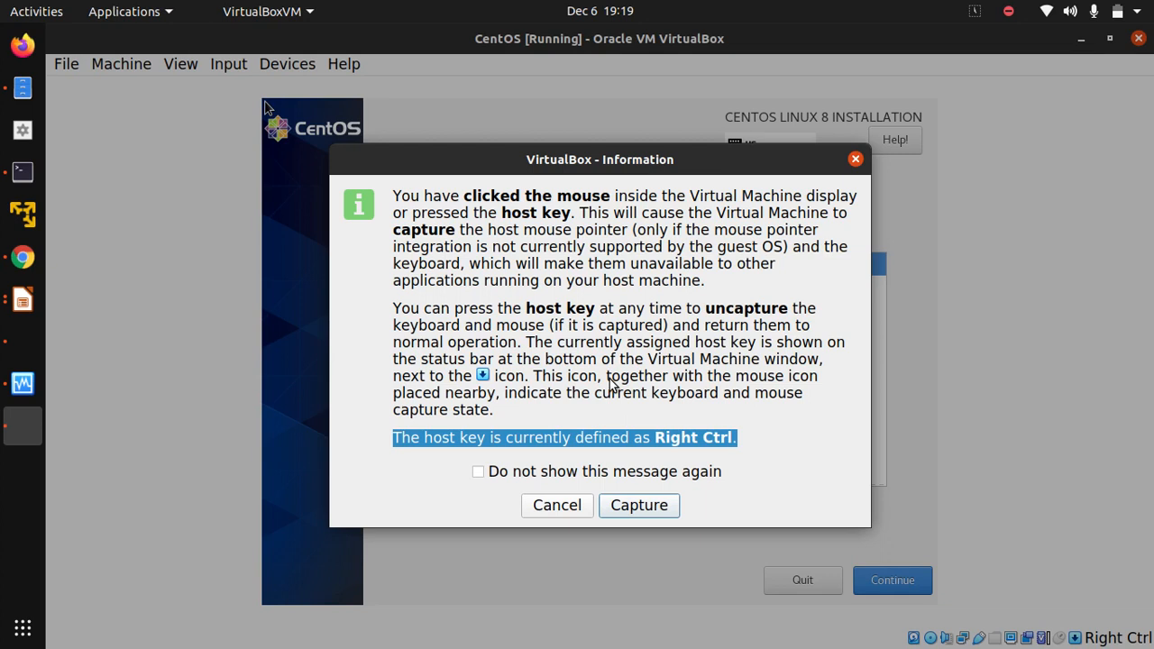
pyautogui.click(689, 359)
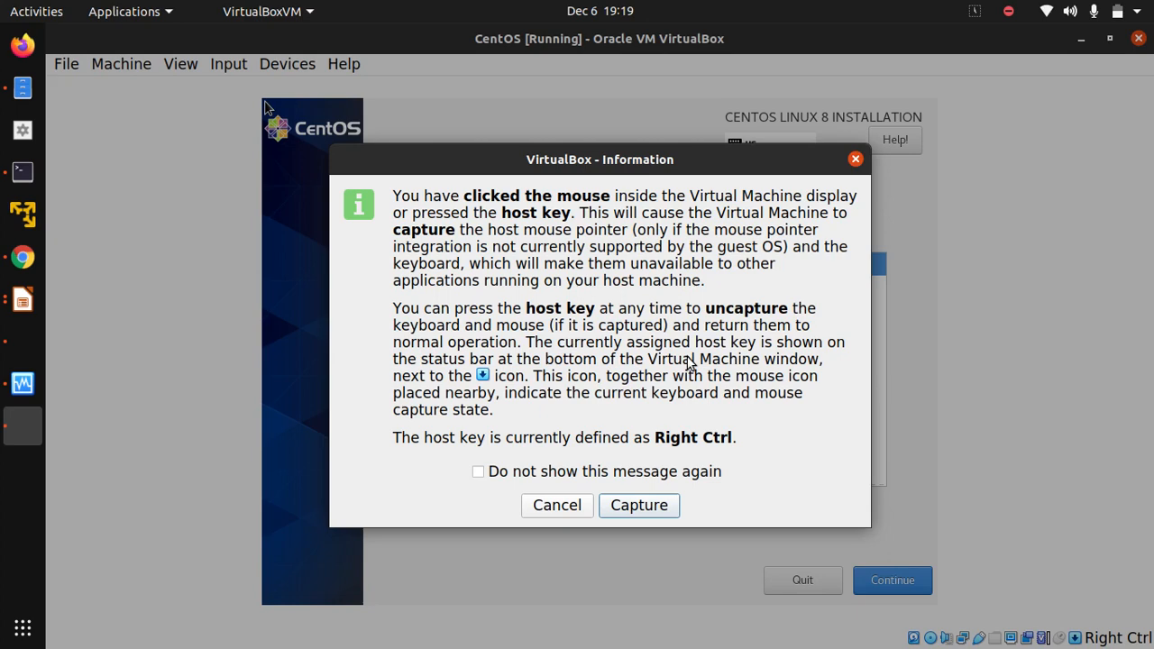
pyautogui.click(642, 506)
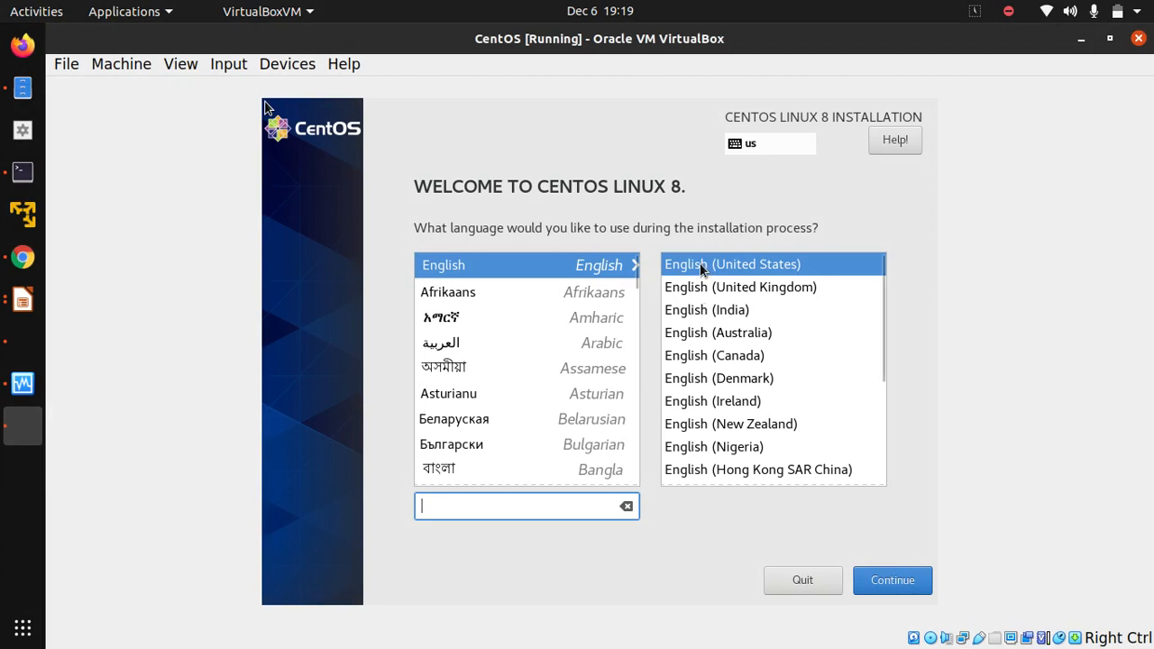
pyautogui.click(896, 584)
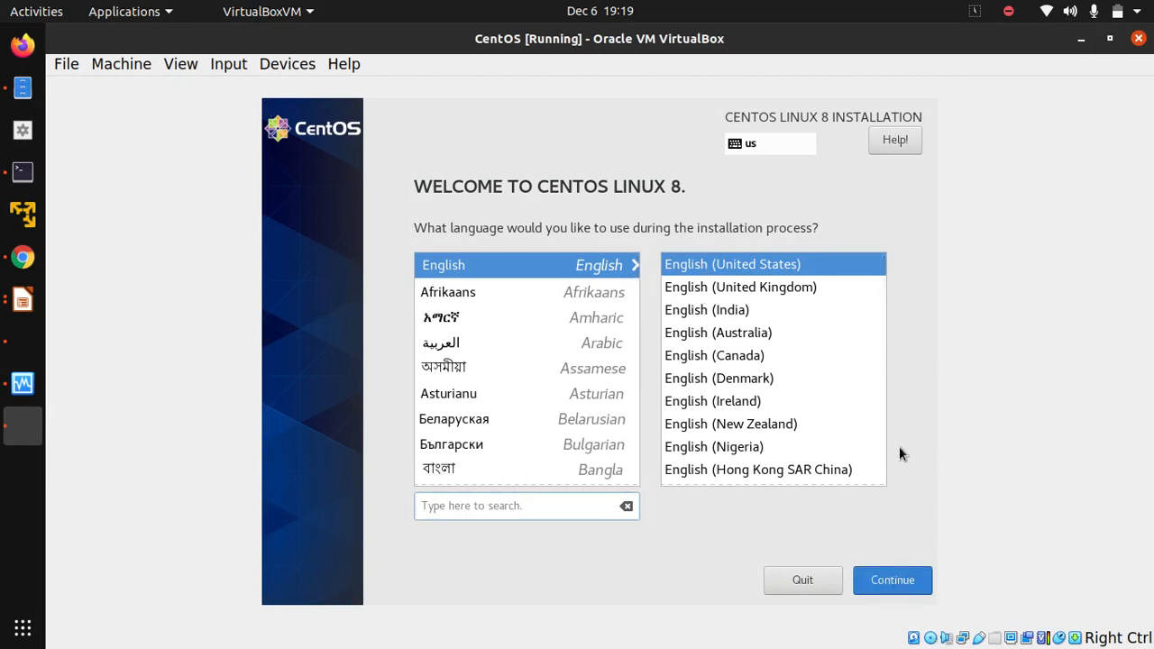
pyautogui.click(891, 586)
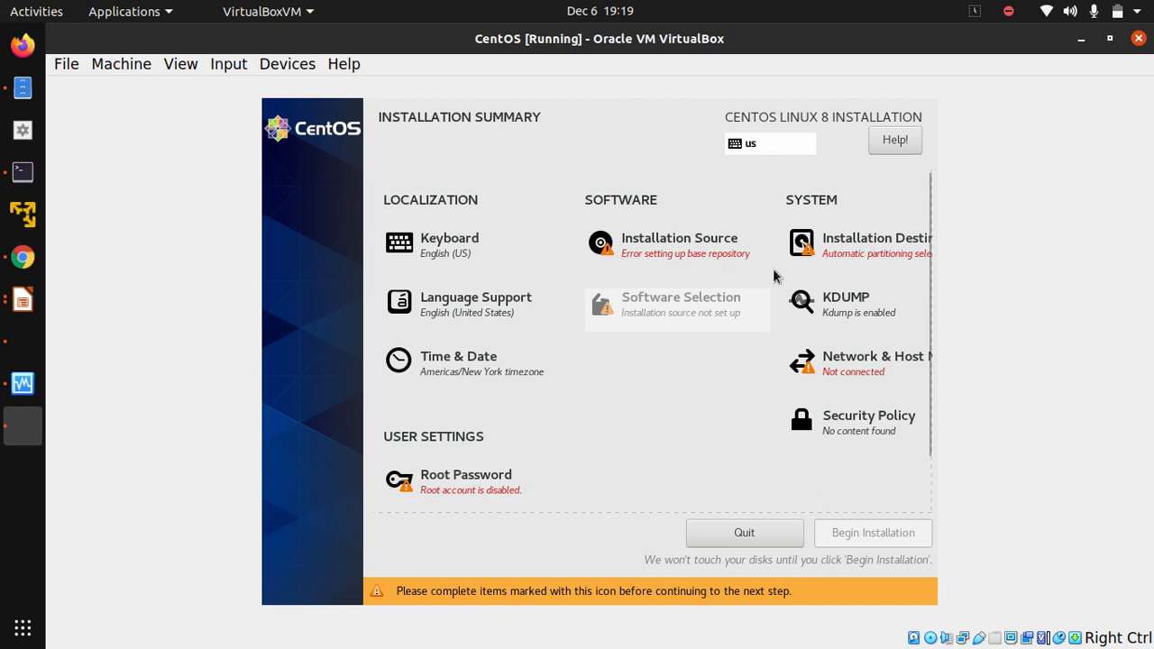
# - Confirm the 20 GiB ATA VBOX HARDDISK as installation destination with automatic storage configuration, and keep kdump enabled with automatic memory reservation
pyautogui.click(869, 236)
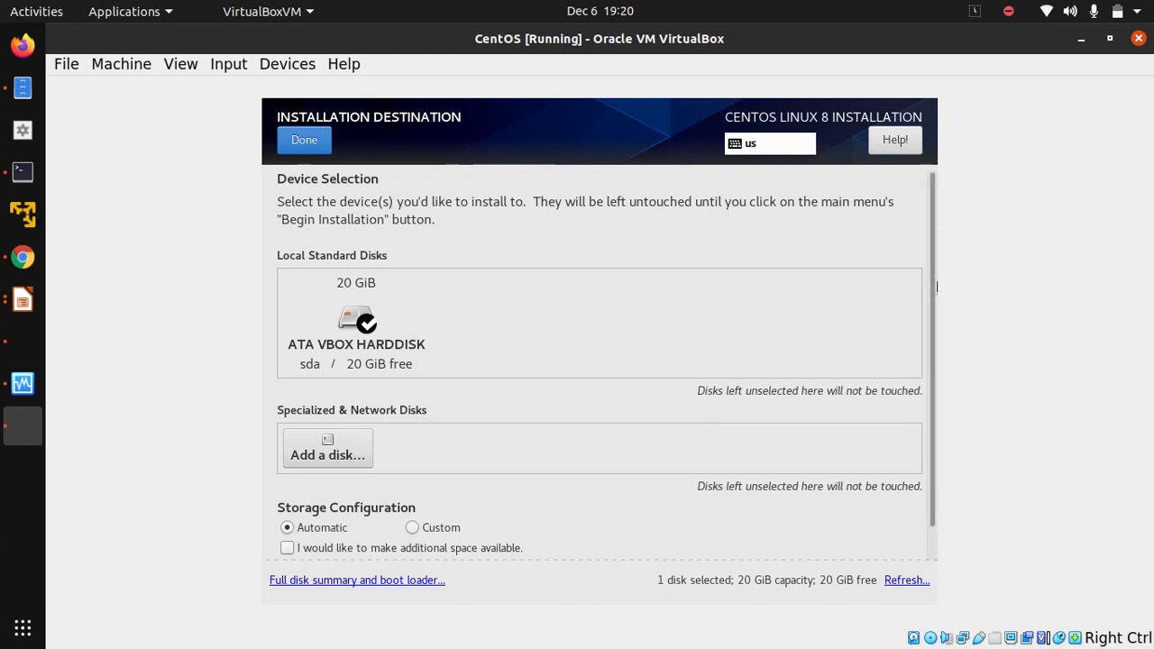
pyautogui.scroll(-1, 936, 479)
pyautogui.scroll(1, 936, 478)
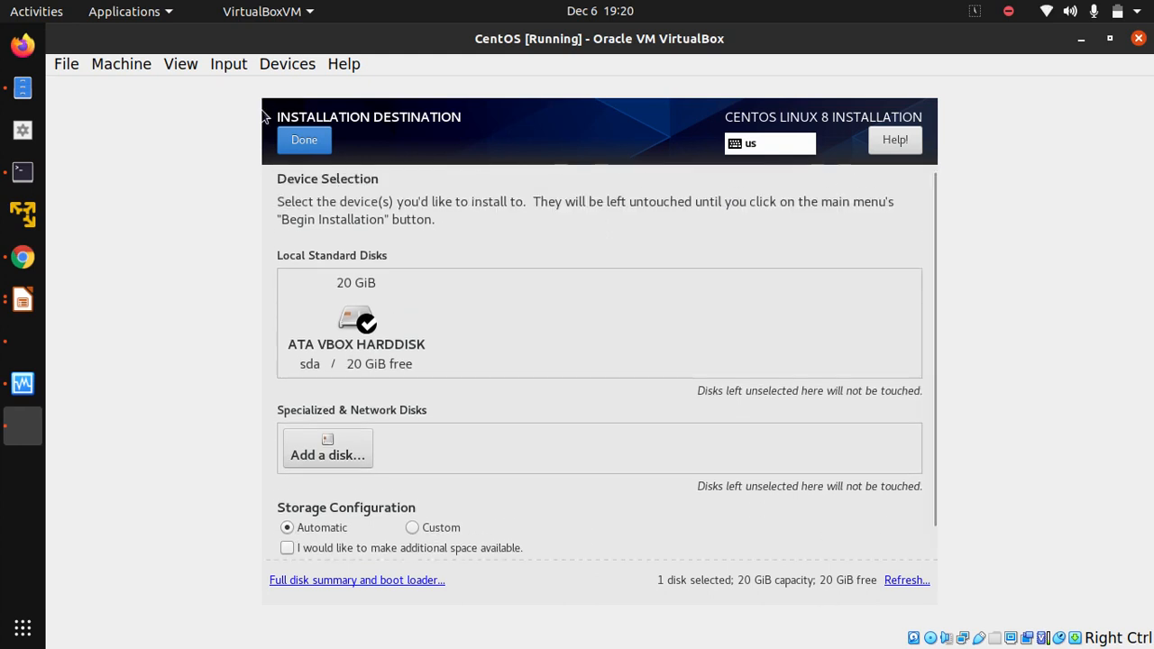
pyautogui.click(312, 144)
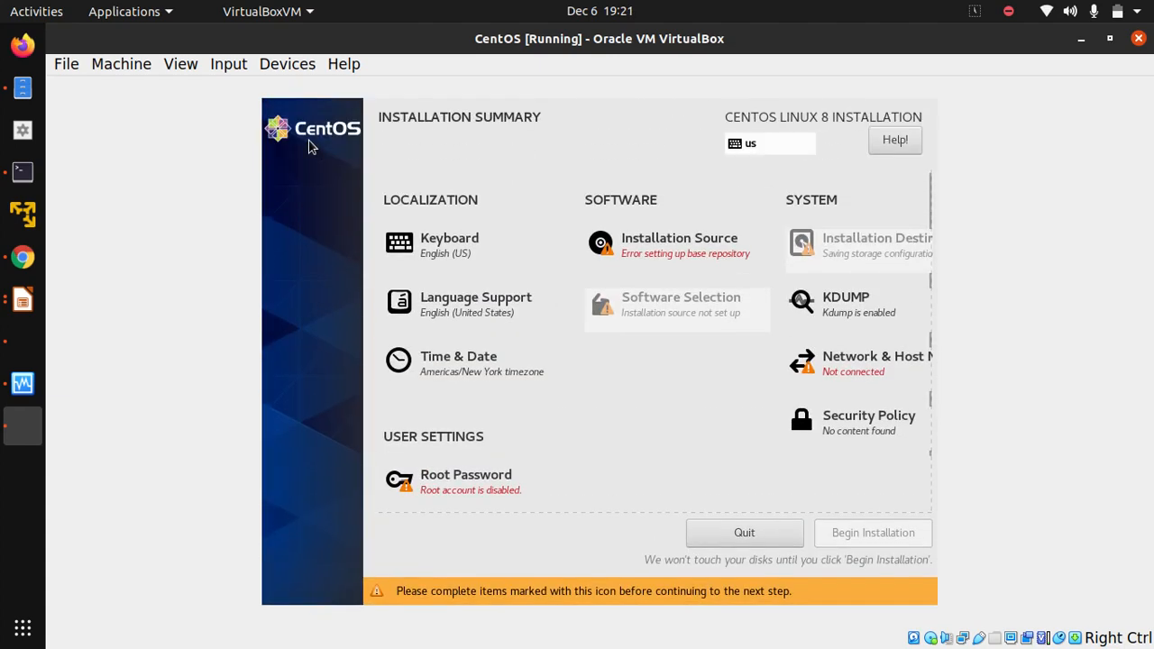
pyautogui.click(846, 307)
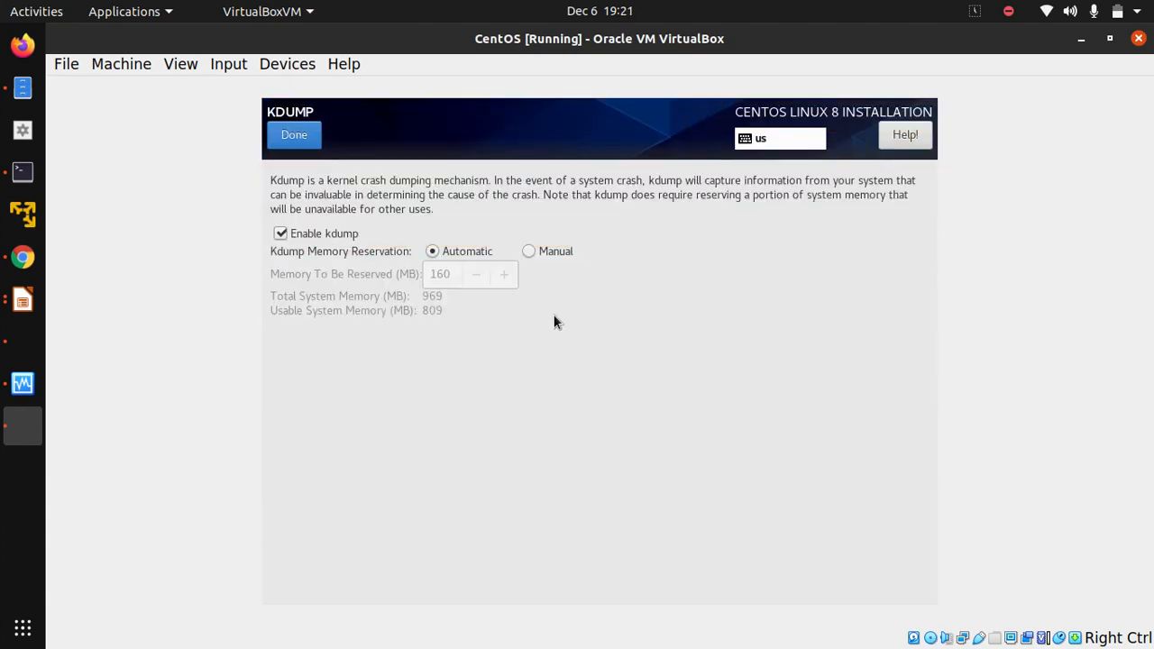
pyautogui.click(295, 135)
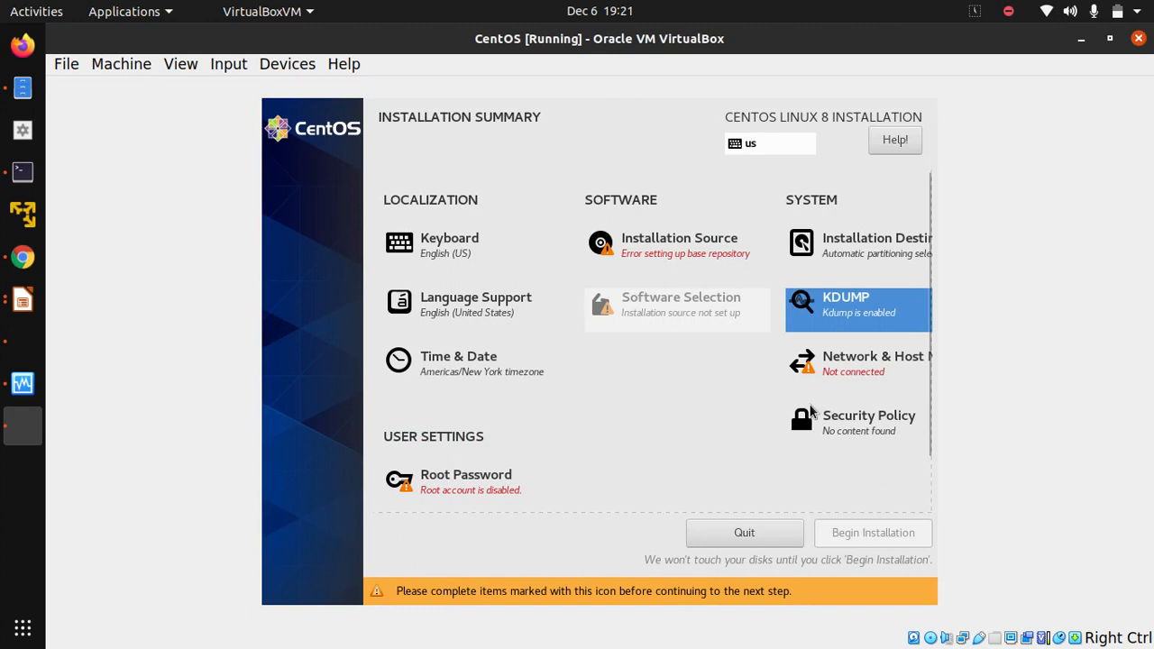
# - Turn on the Ethernet (enp0s3) connection in the installer's network and host name settings
pyautogui.click(861, 364)
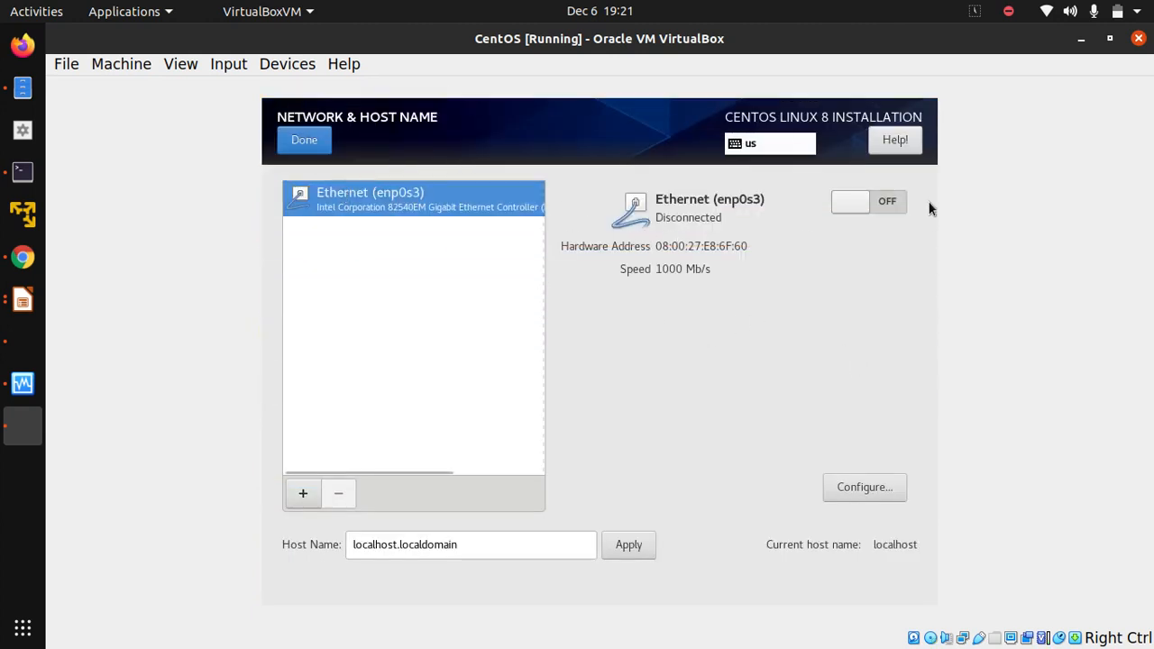
pyautogui.click(888, 206)
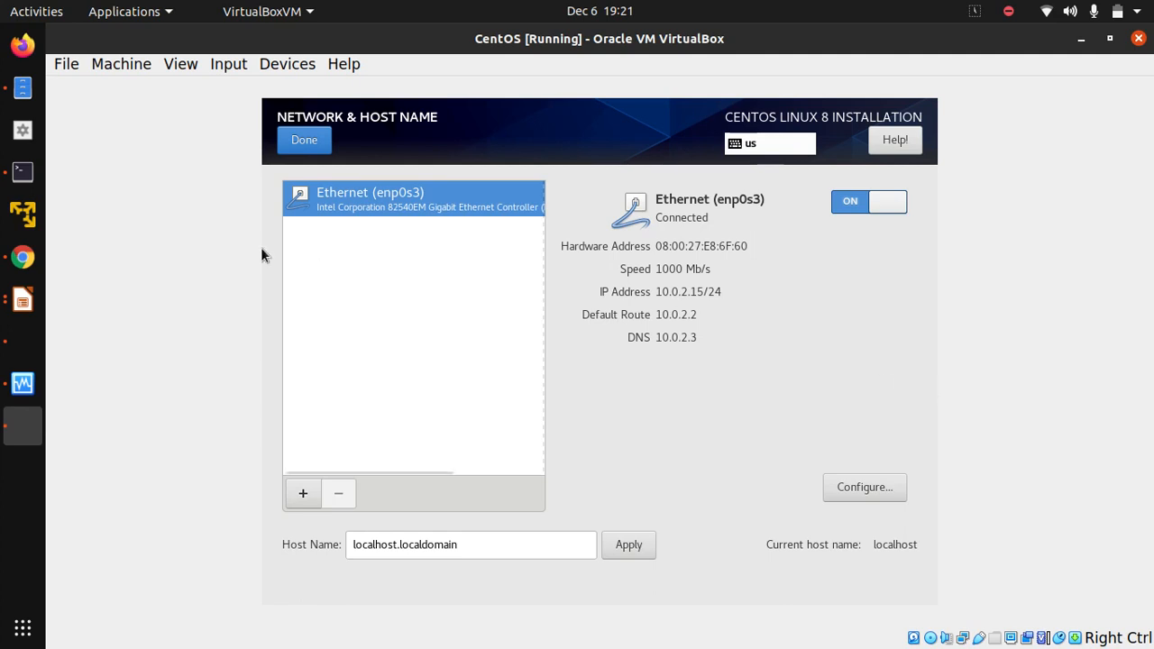
# - Confirm the network settings, then enter and confirm a root password for the root account, accepting it despite its short length
pyautogui.click(303, 138)
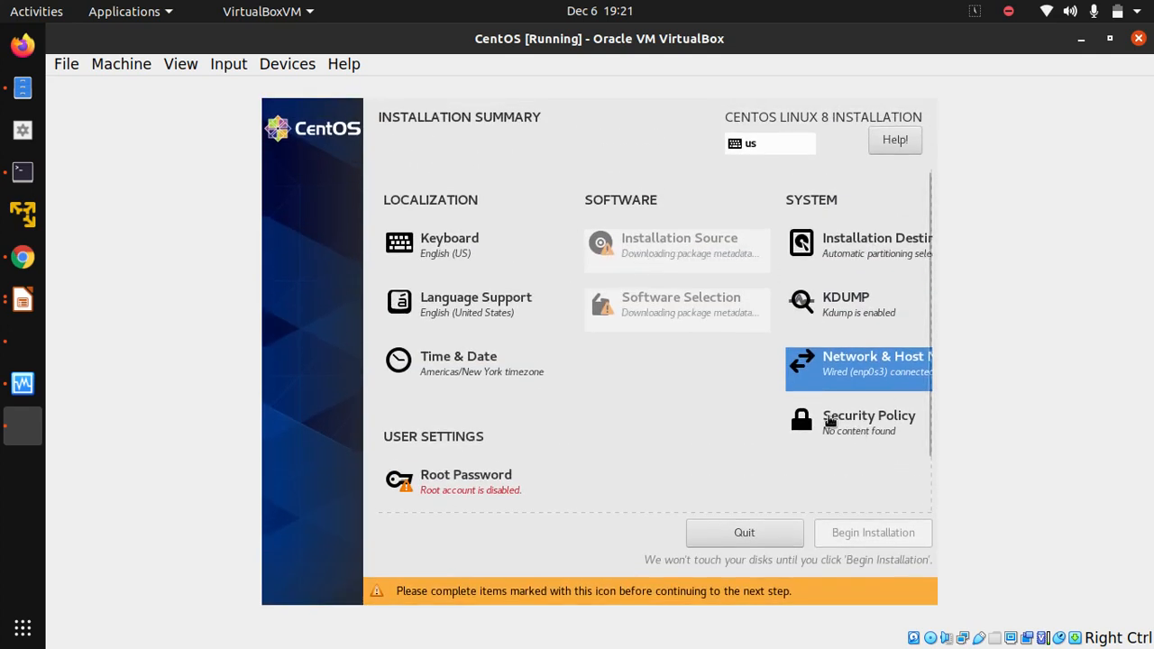
pyautogui.click(451, 490)
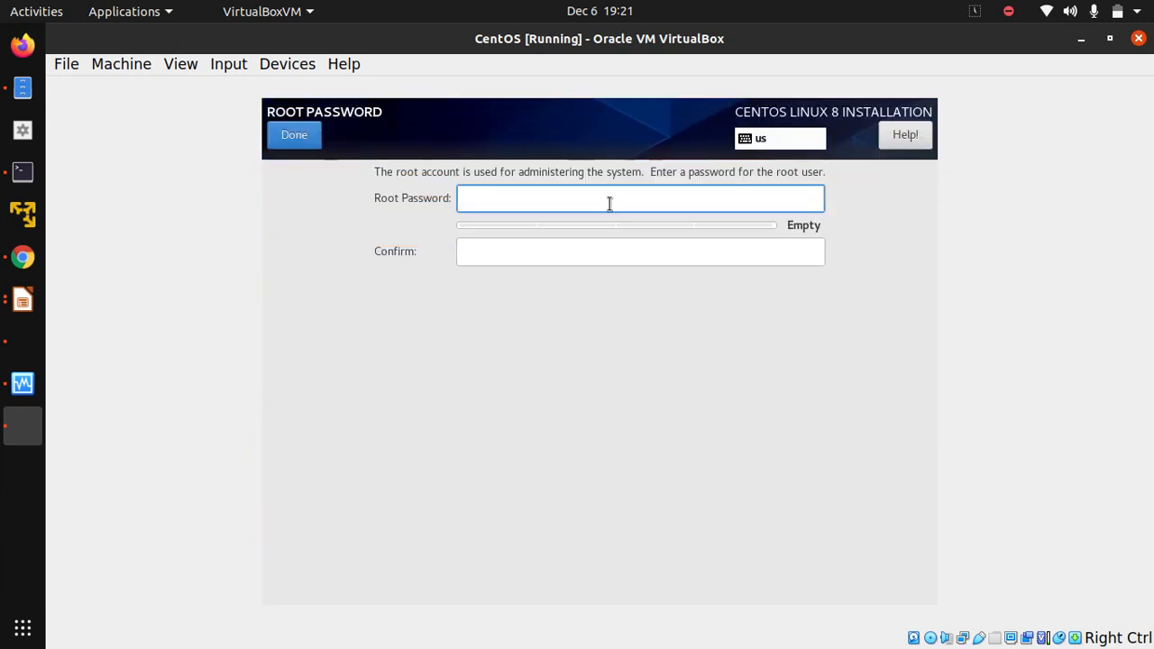
pyautogui.write('•••')
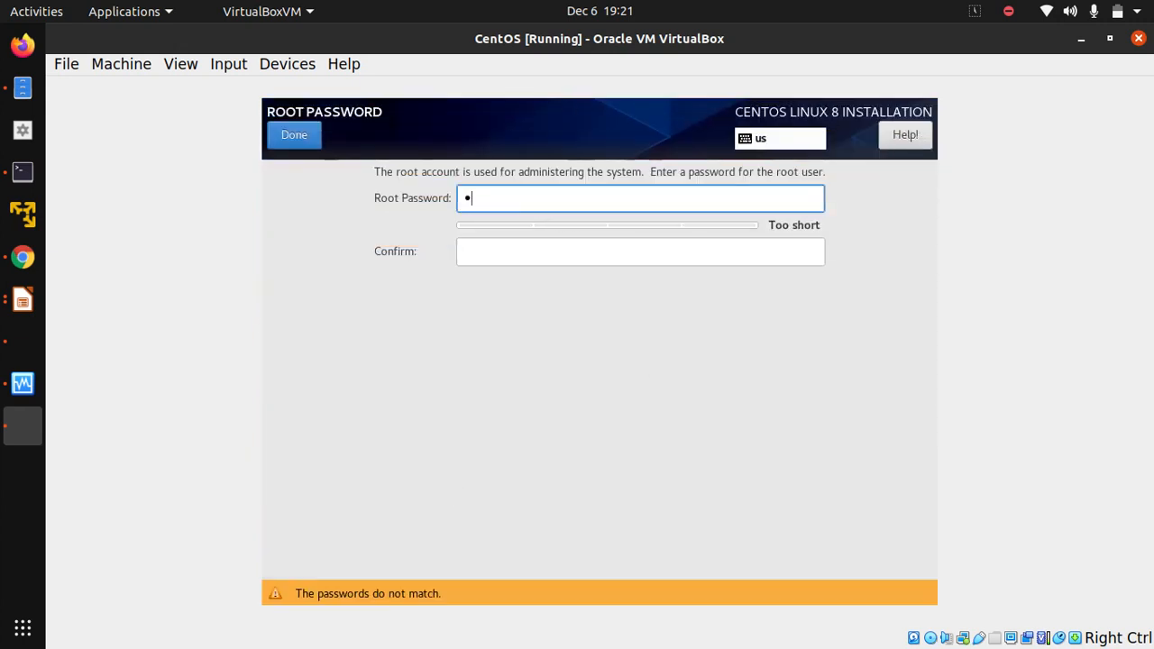
pyautogui.write('•')
pyautogui.press('Tab')
pyautogui.write('••••')
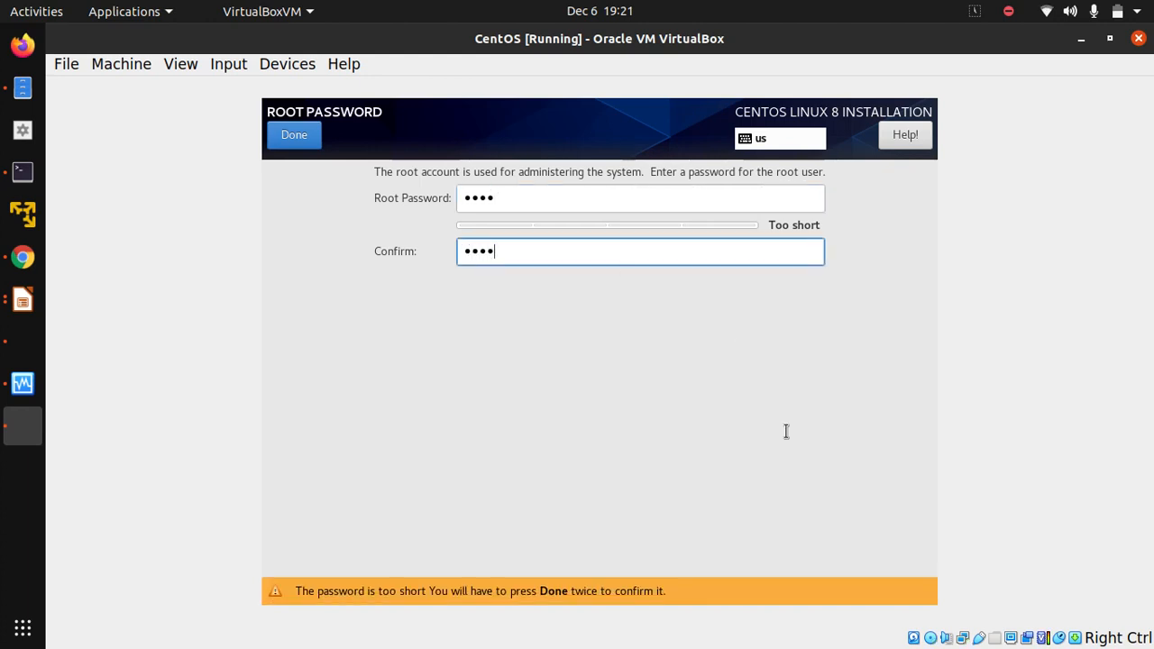
pyautogui.click(292, 134)
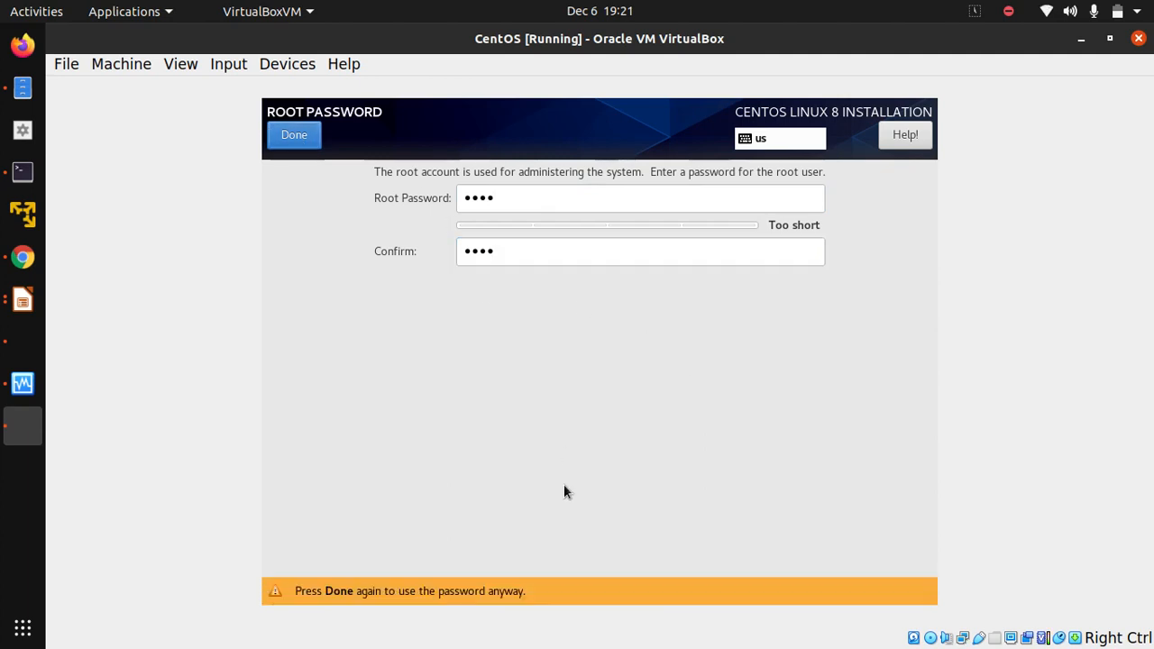
pyautogui.click(294, 135)
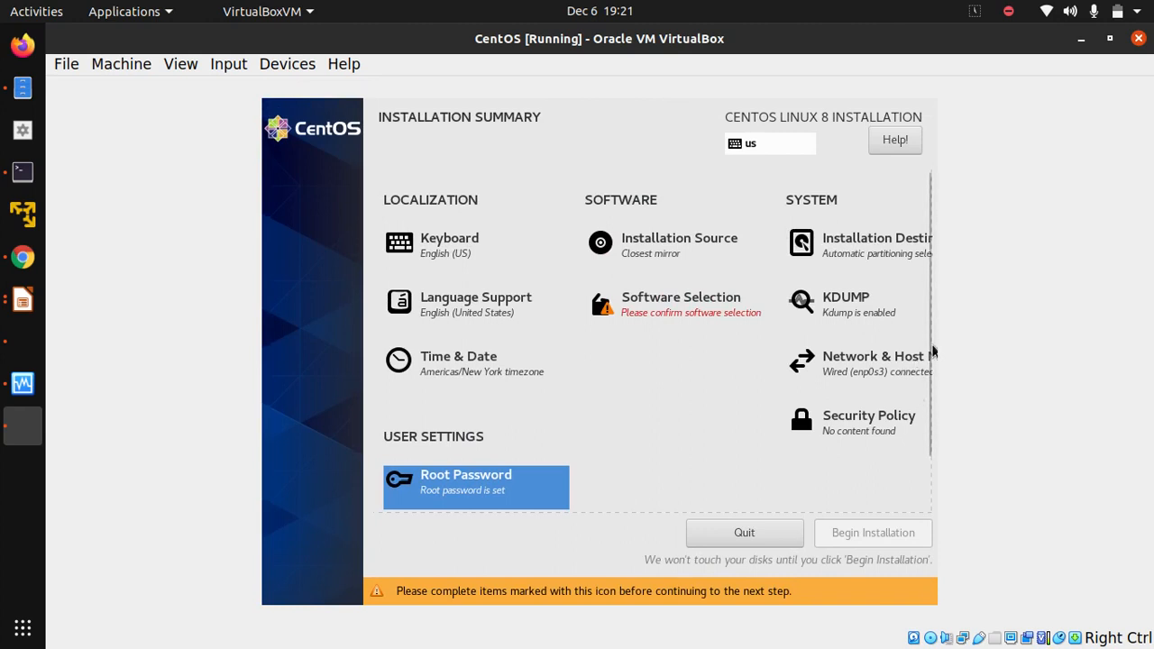
# - Open the software selection and examine the additional software offered for Server, Server with GUI, Minimal Install, Workstation, Virtualization Host and Custom Operating System
pyautogui.scroll(-2, 927, 332)
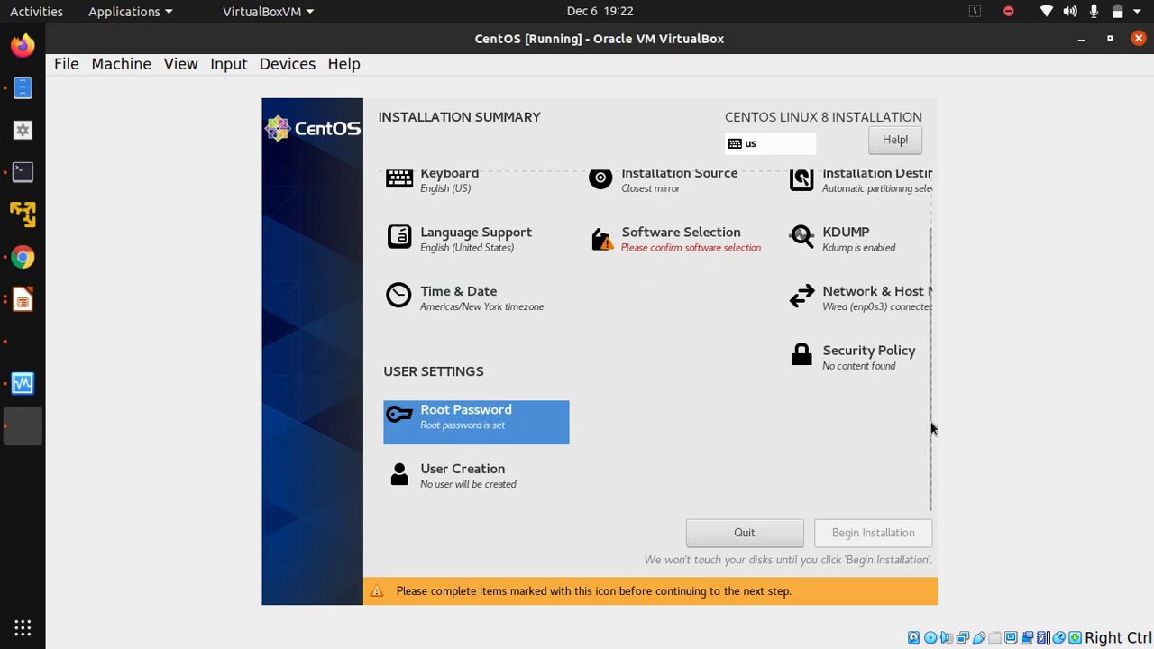
pyautogui.moveTo(930, 424); pyautogui.dragTo(926, 328)
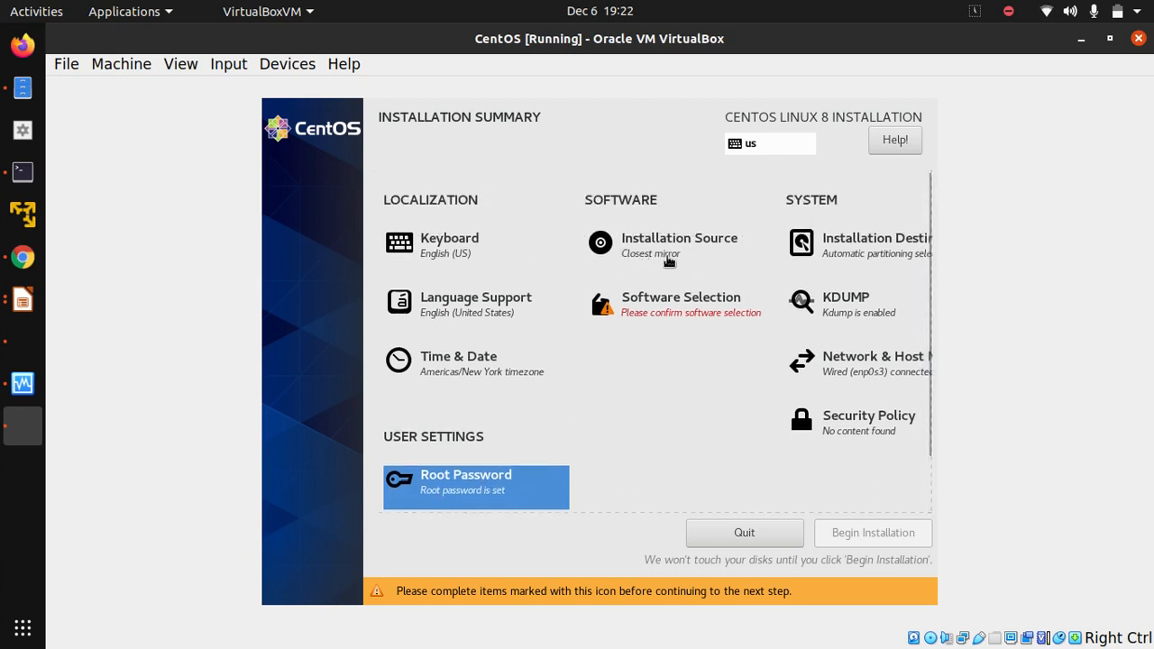
pyautogui.click(672, 313)
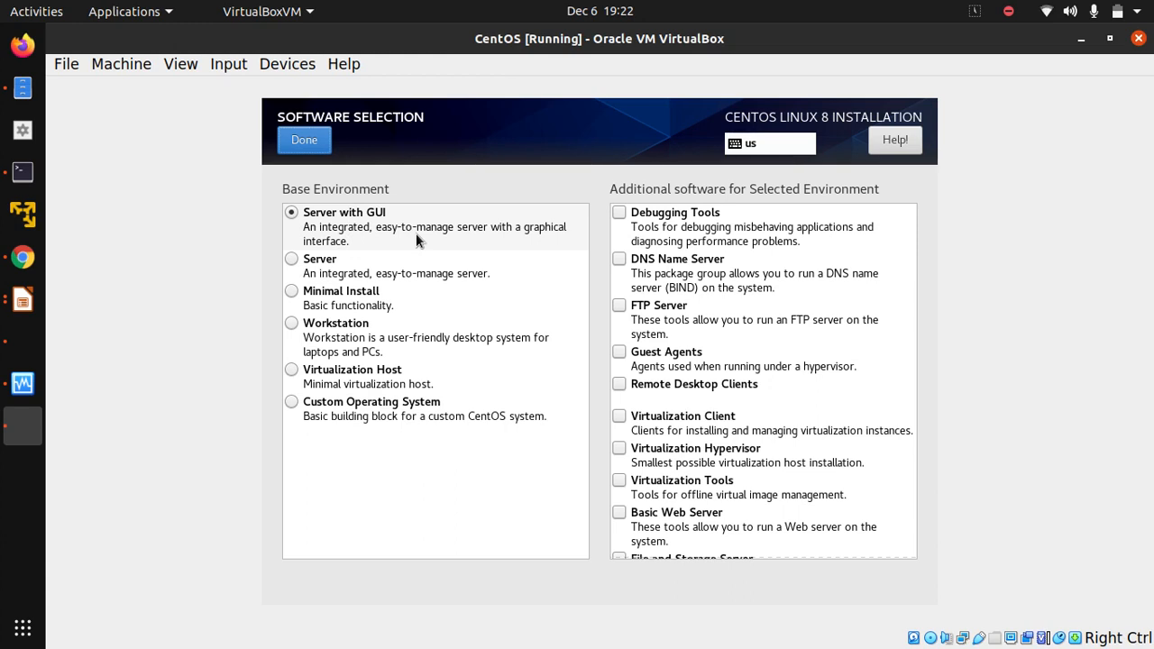
pyautogui.click(292, 260)
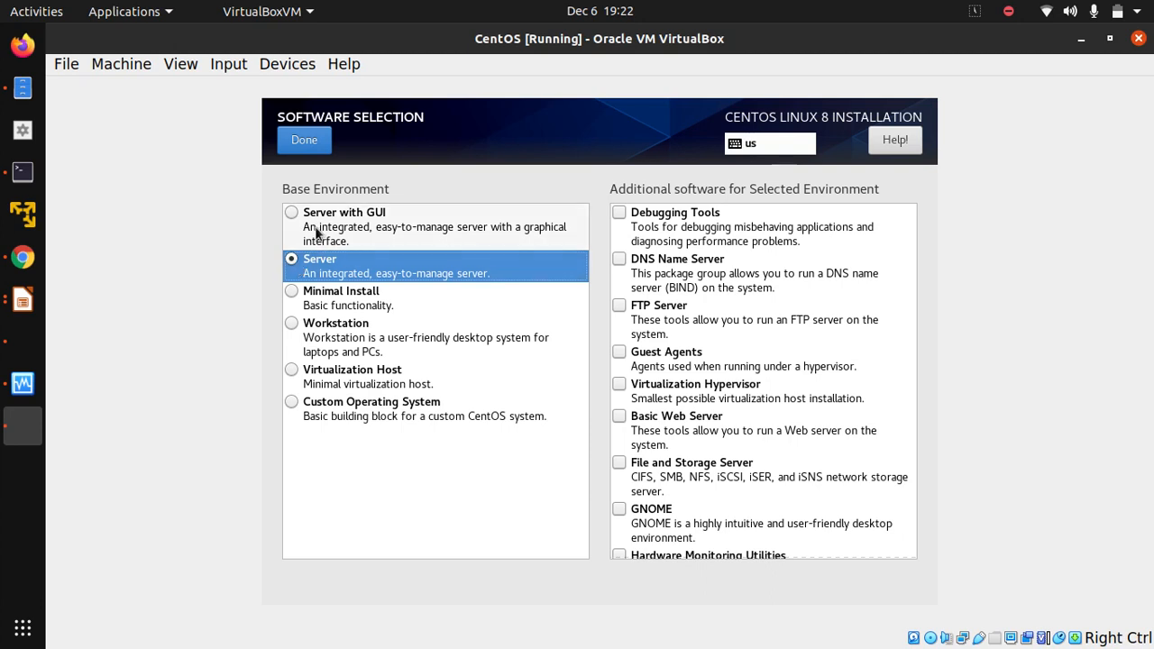
pyautogui.click(292, 215)
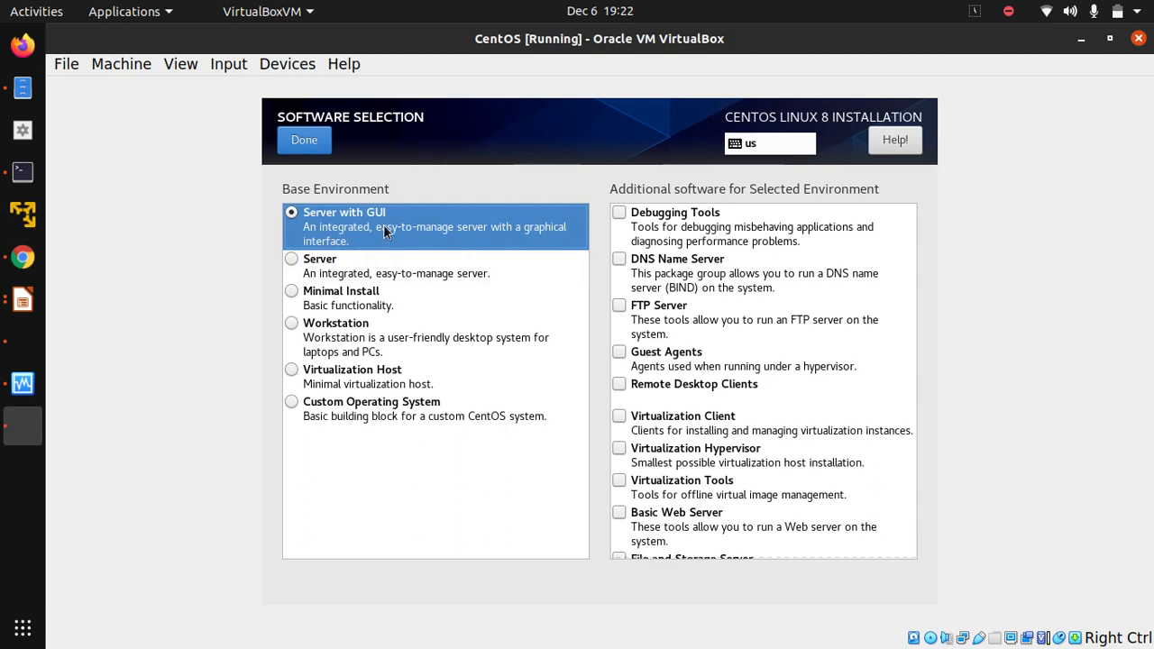
pyautogui.click(292, 291)
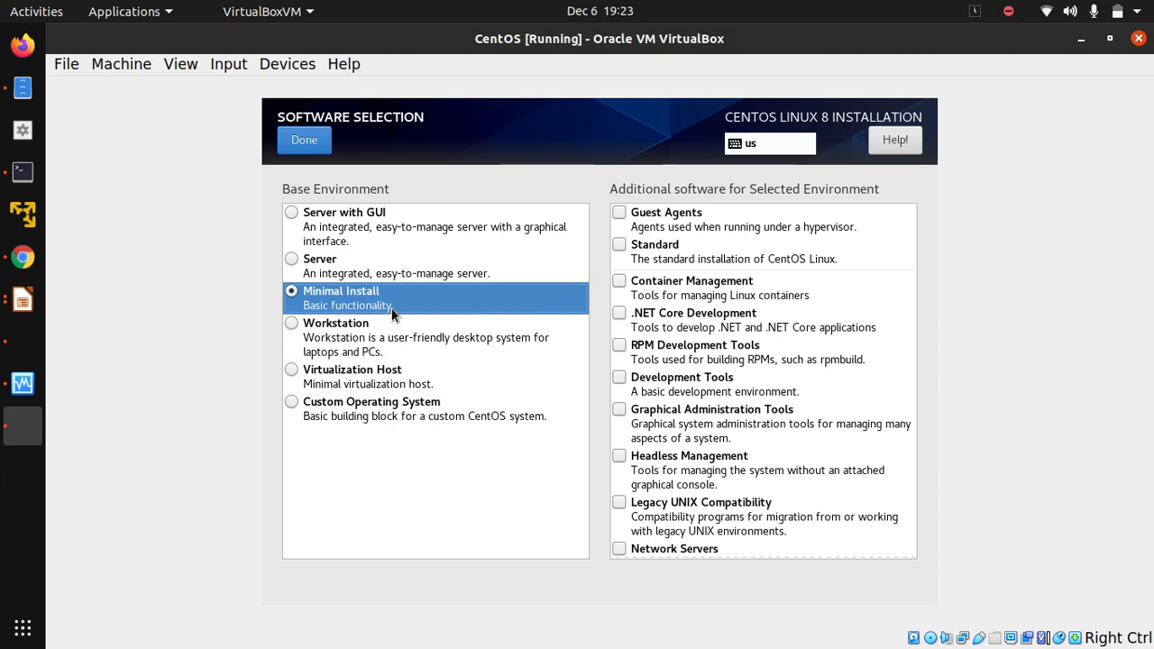
pyautogui.click(295, 326)
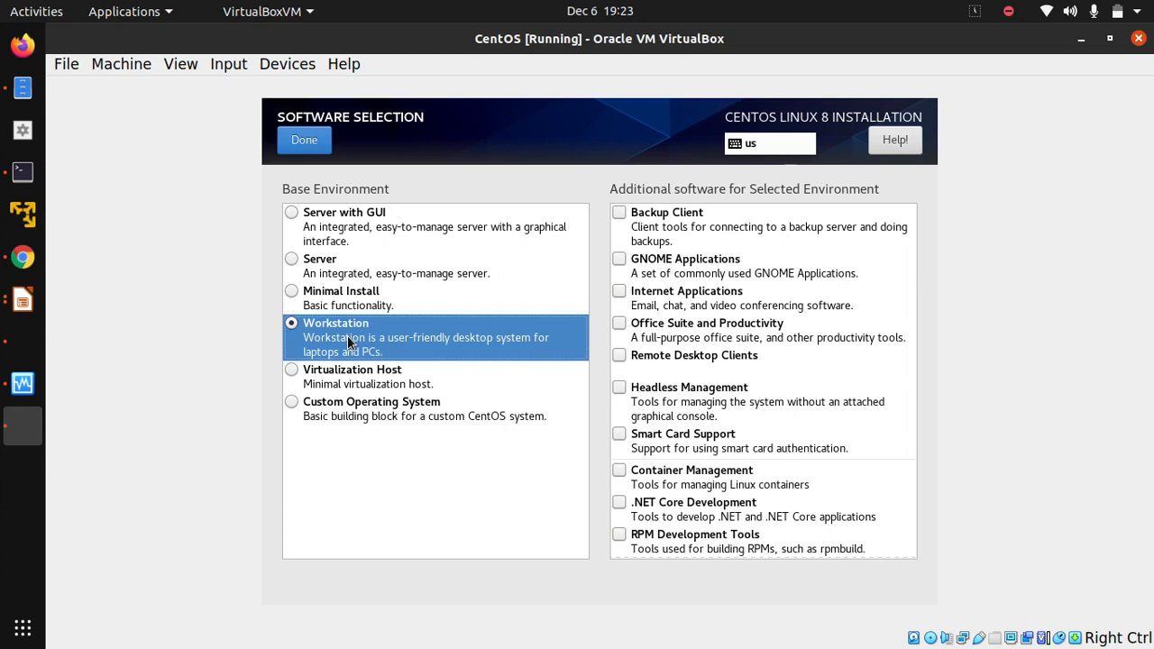
pyautogui.click(291, 372)
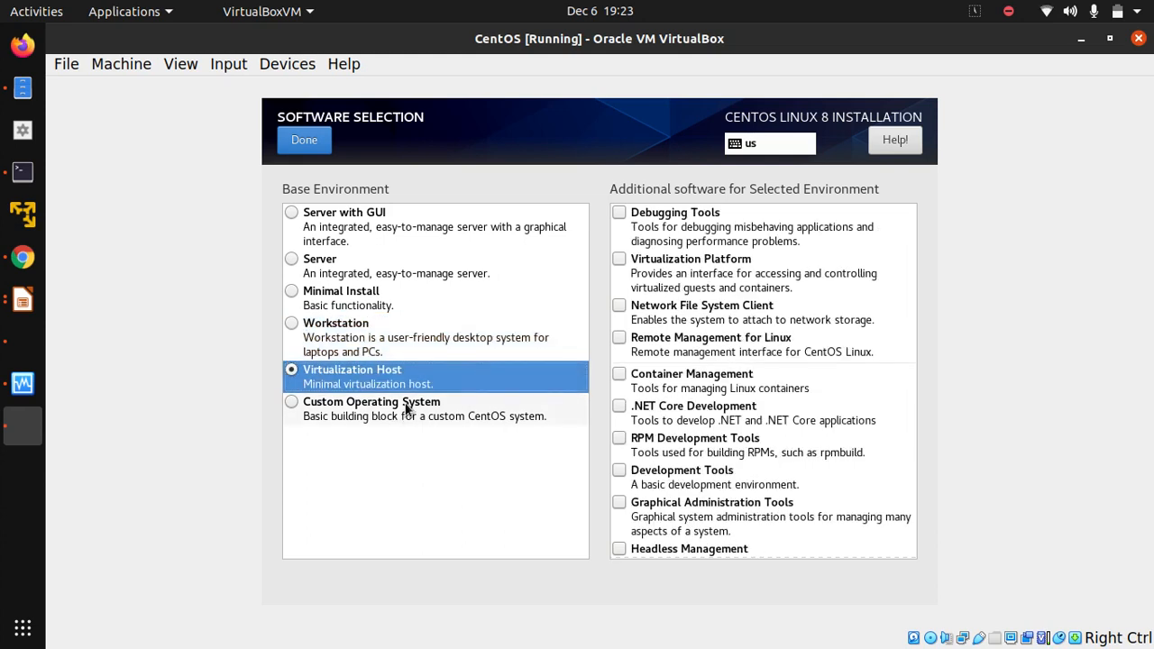
pyautogui.click(292, 402)
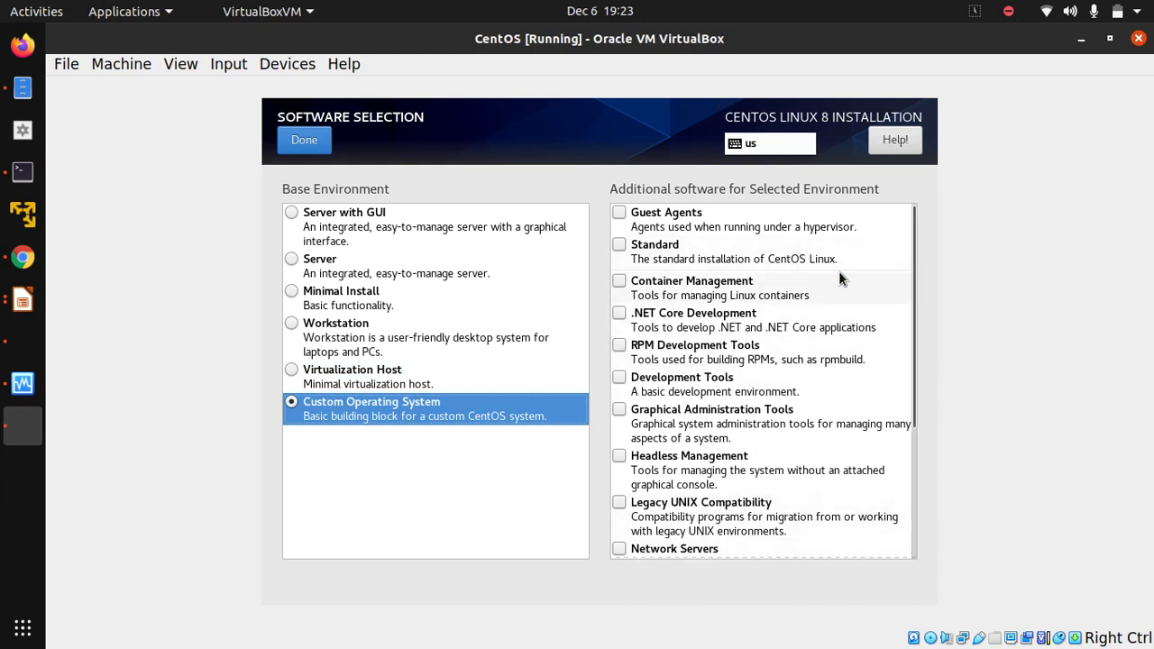
# - Confirm Server with GUI as the base environment without additional software, and begin the CentOS Linux 8 installation
pyautogui.click(293, 212)
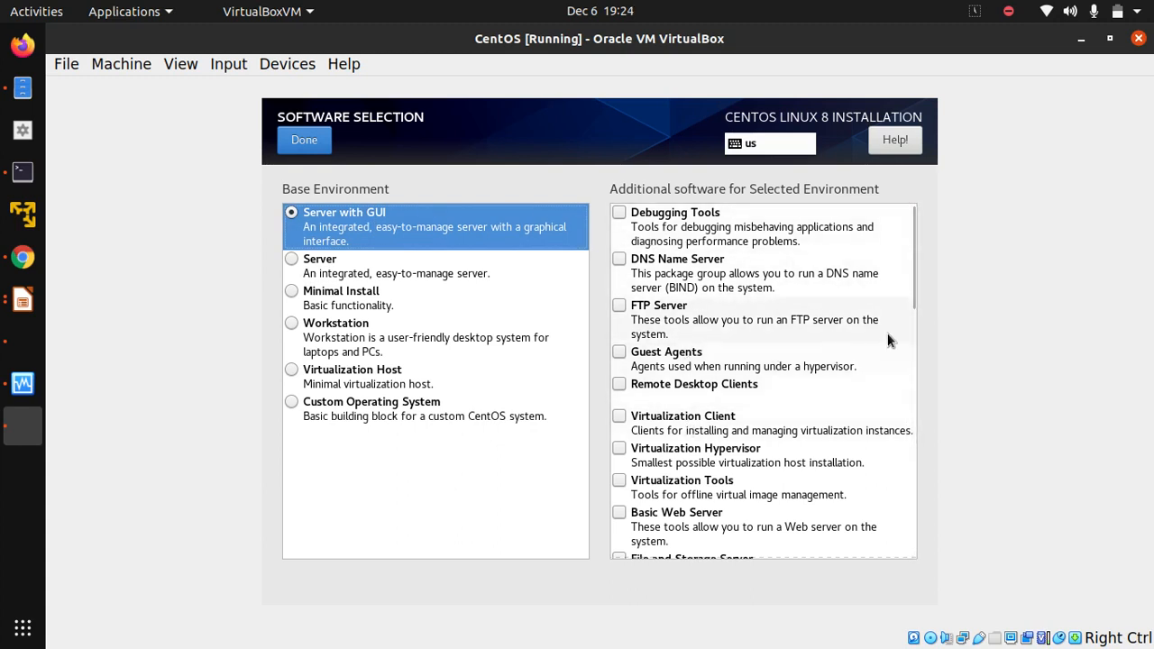
pyautogui.scroll(-2, 910, 264)
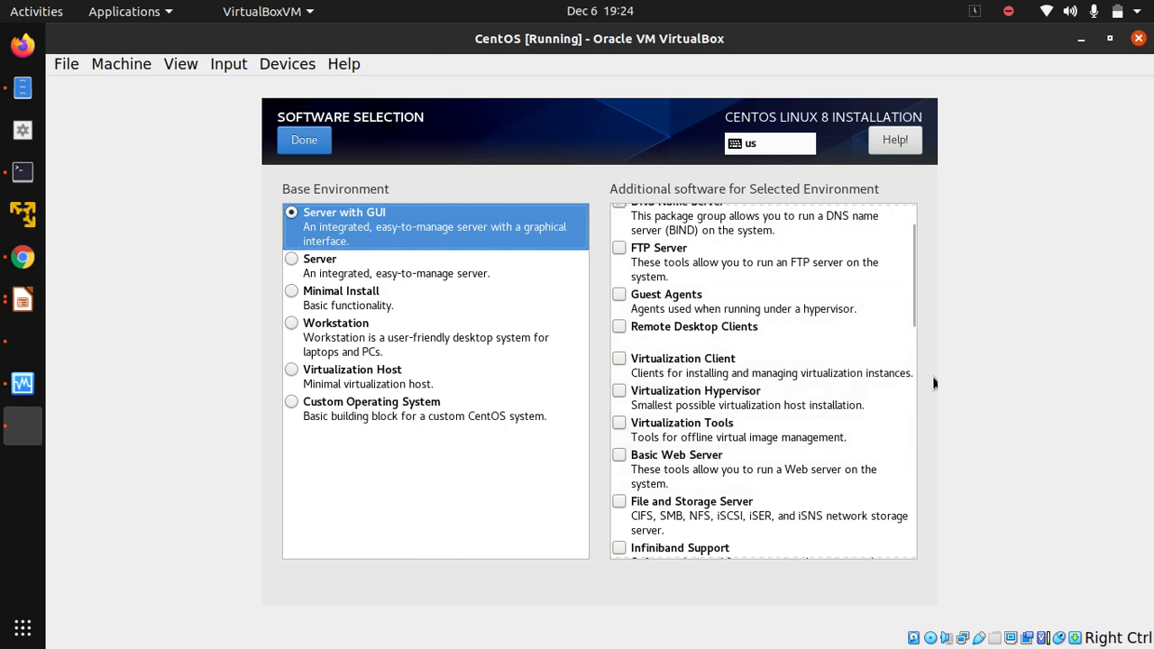
pyautogui.moveTo(912, 283); pyautogui.dragTo(932, 143)
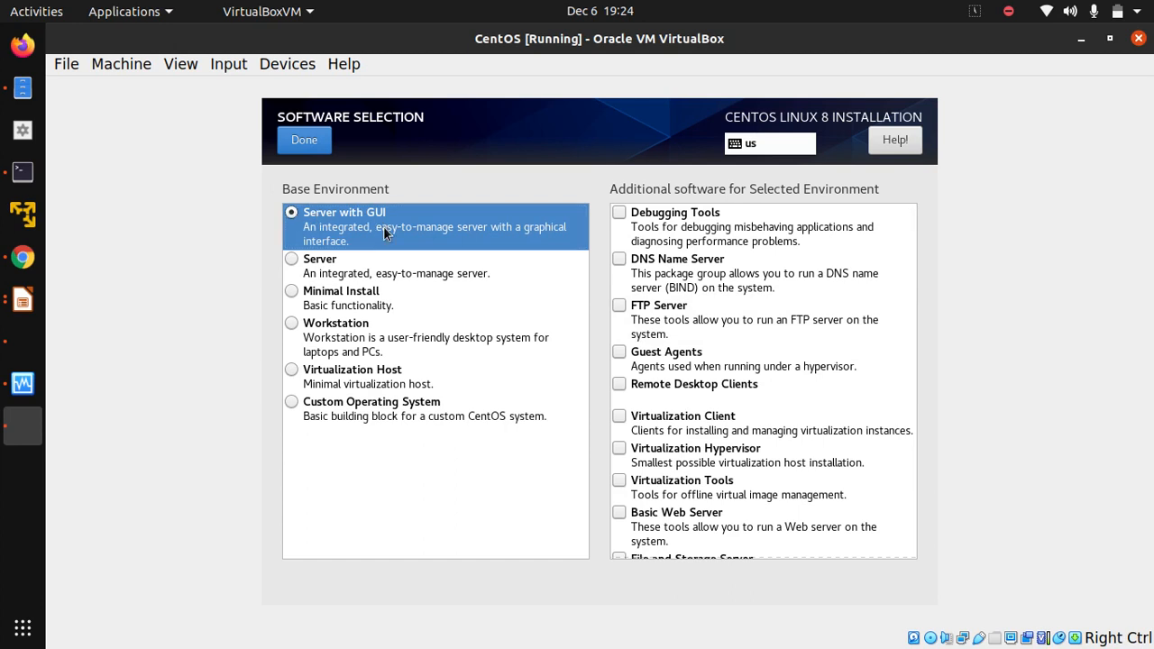
pyautogui.click(292, 140)
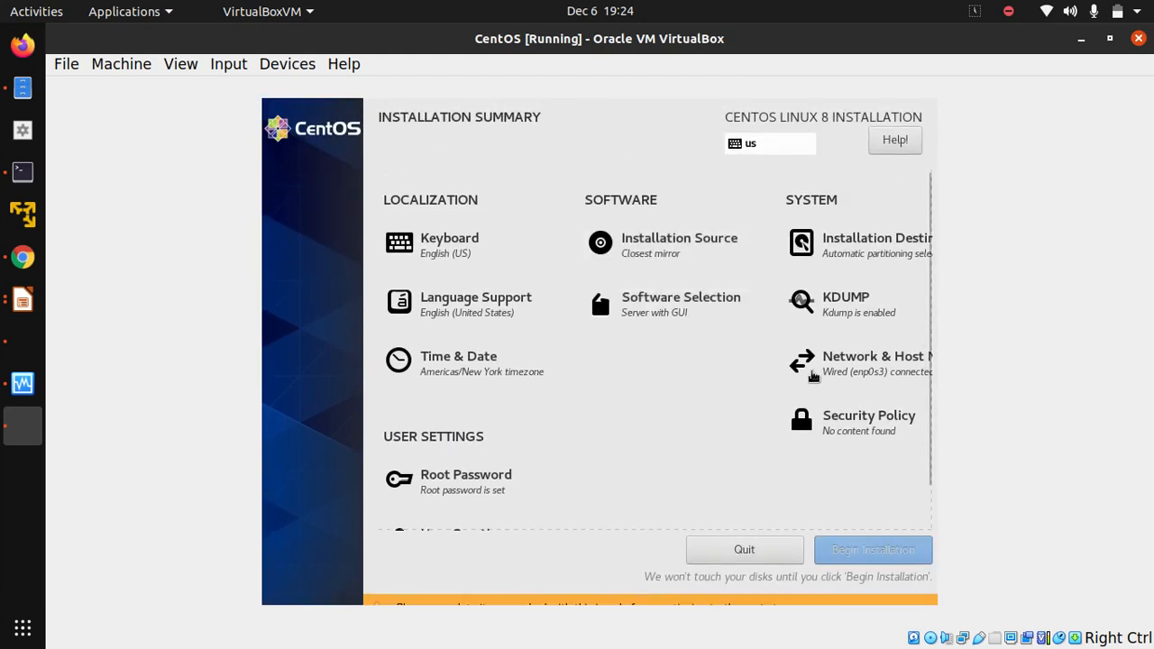
pyautogui.moveTo(930, 328); pyautogui.dragTo(929, 246)
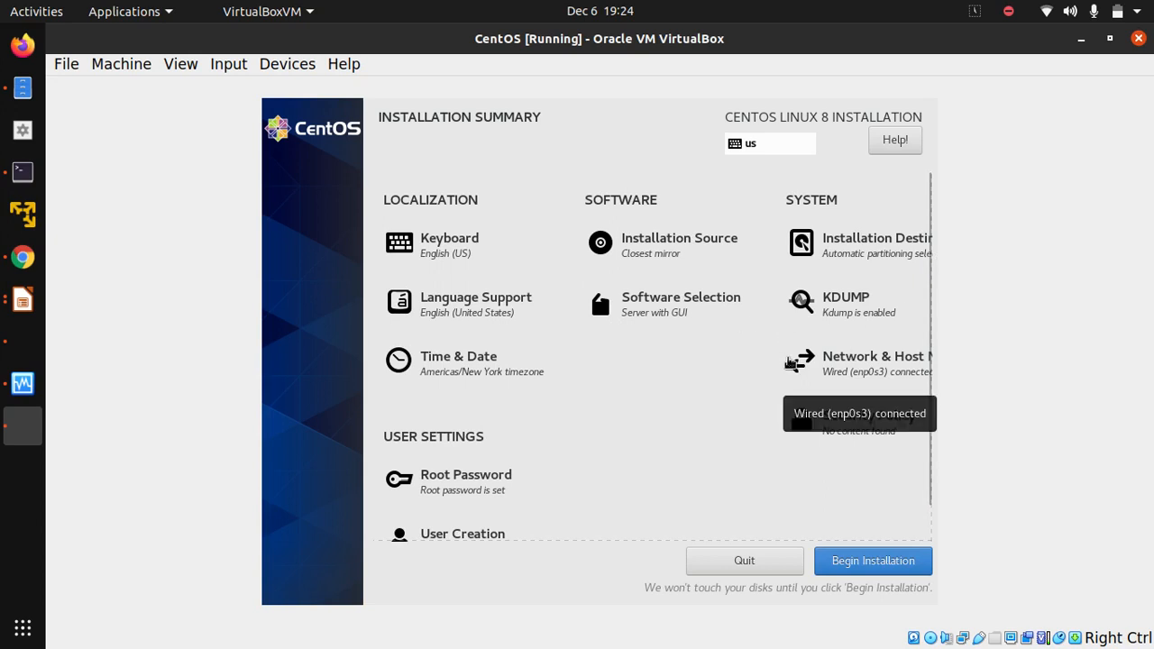
pyautogui.click(891, 566)
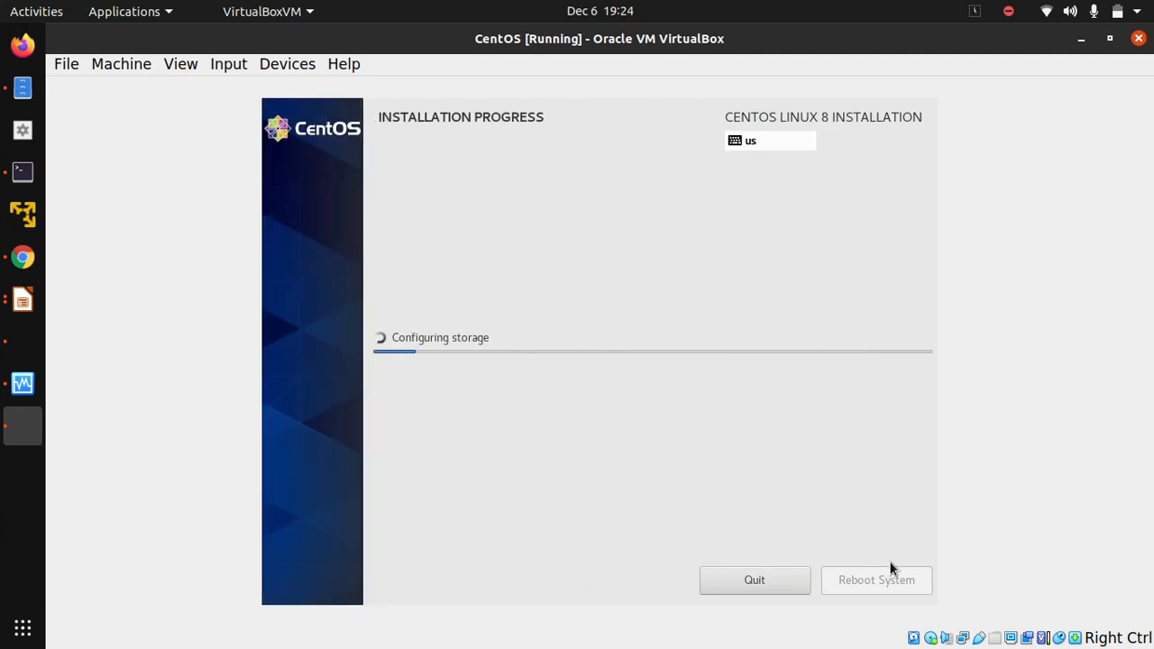